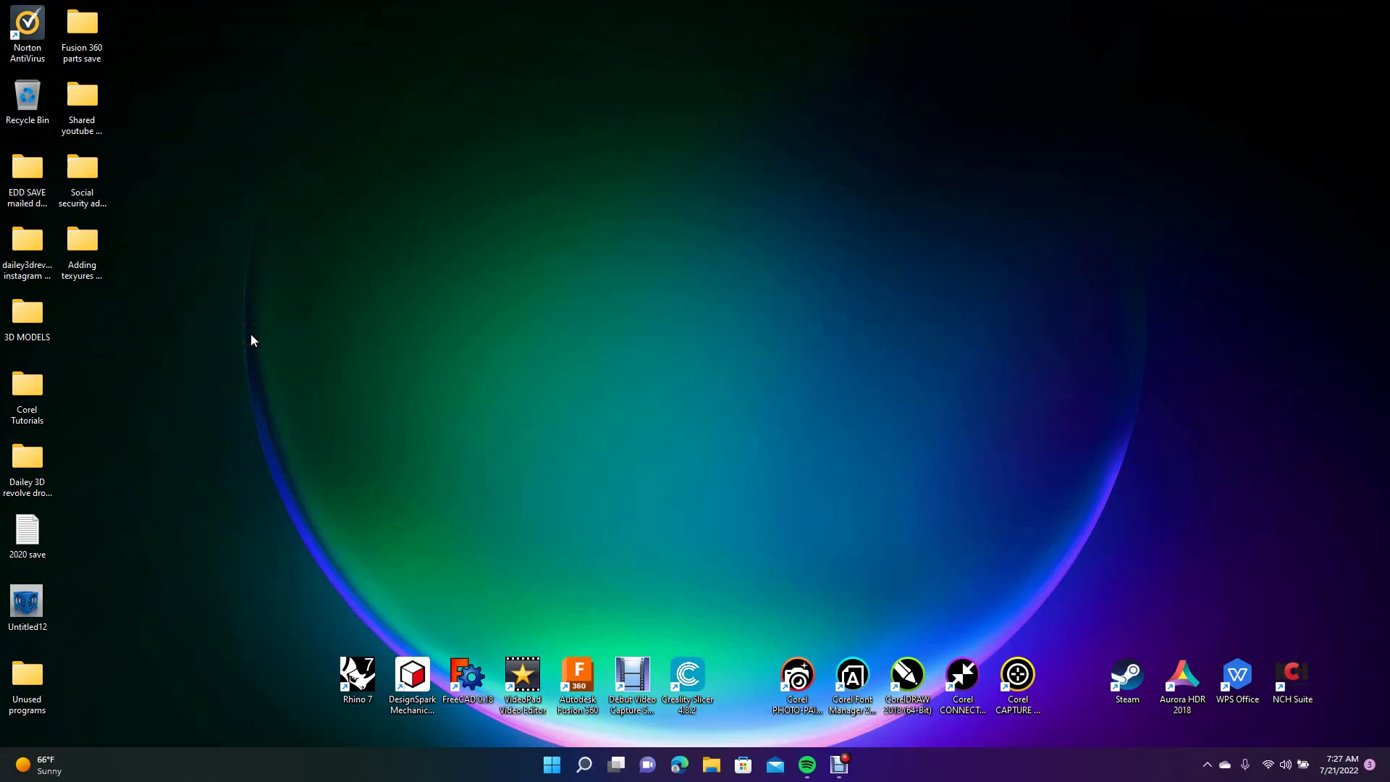
Open the Punisher rubber ink stamp RSDOC file from the 'Adding texyures in rhino' folder
double_click(87, 248)
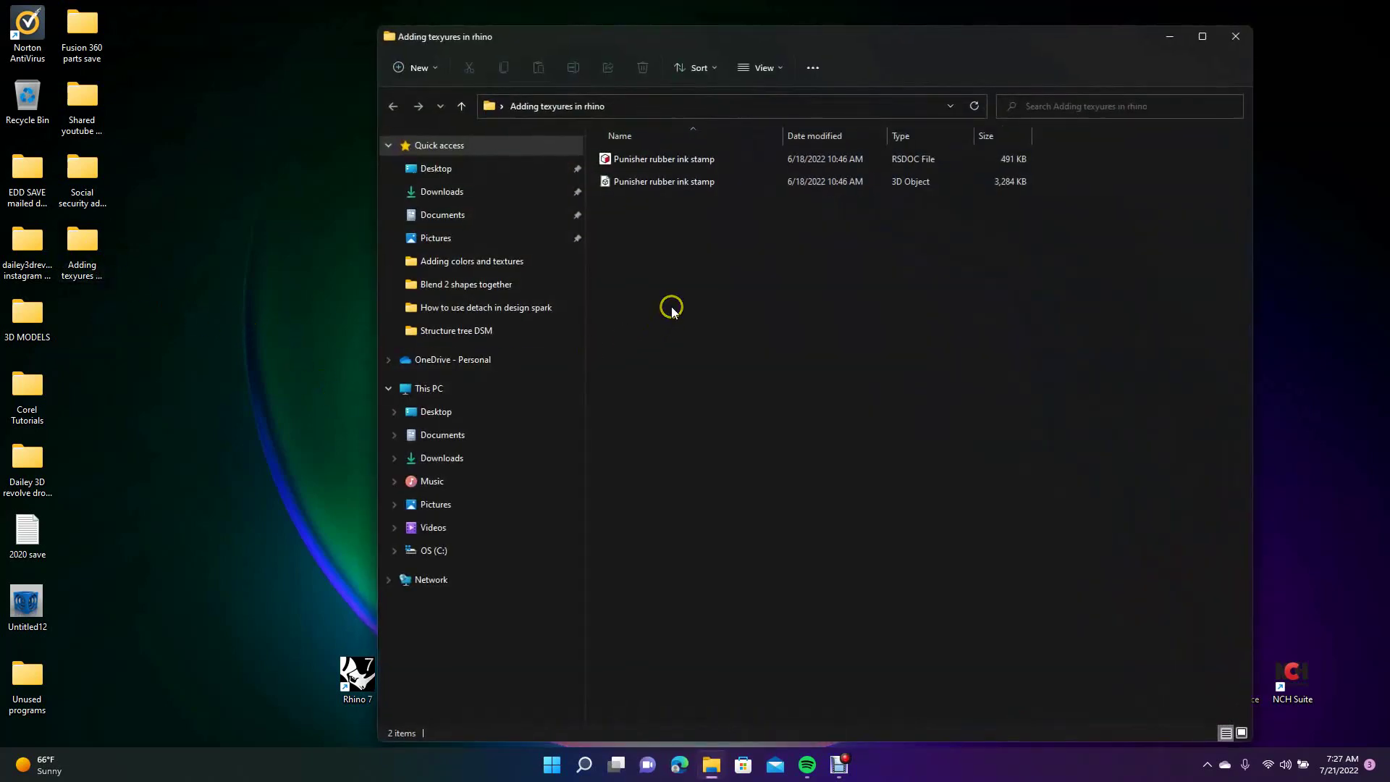
double_click(645, 161)
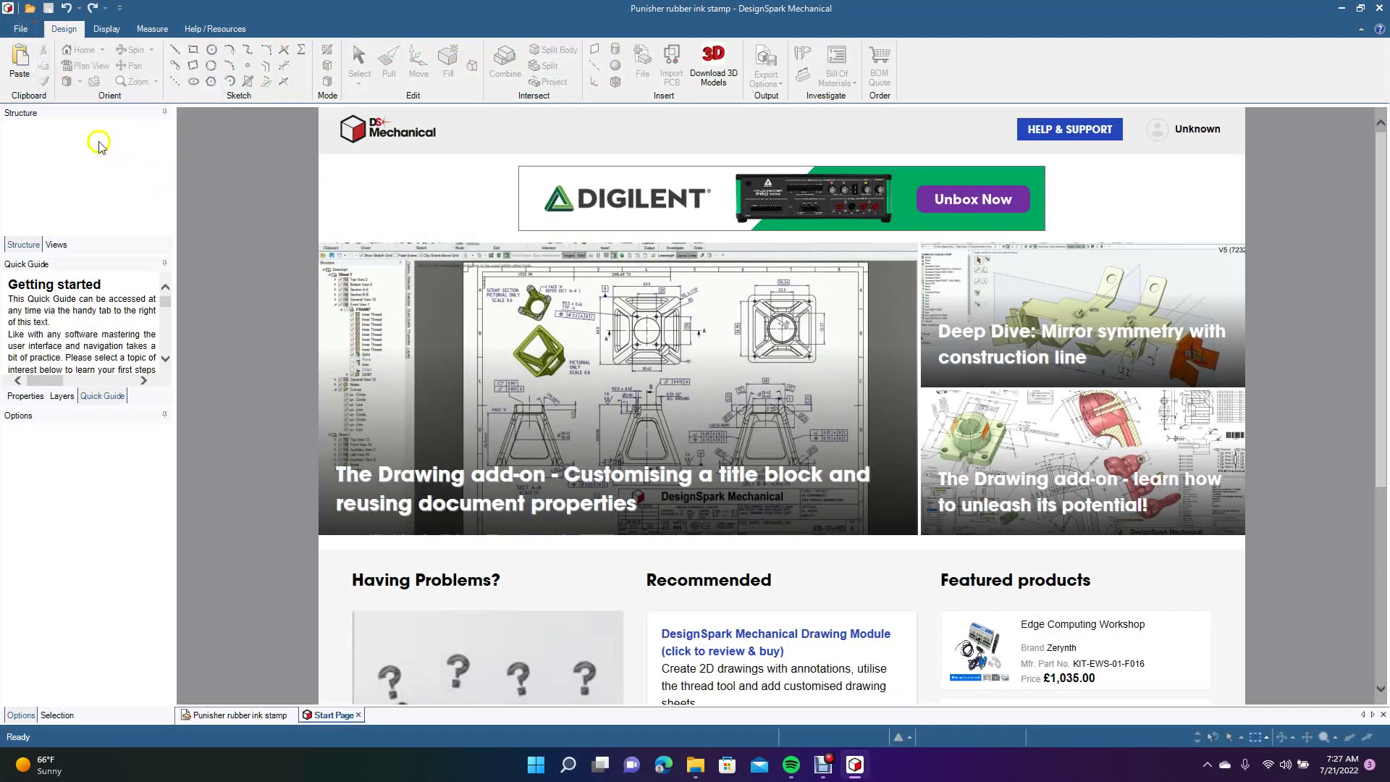
click(21, 29)
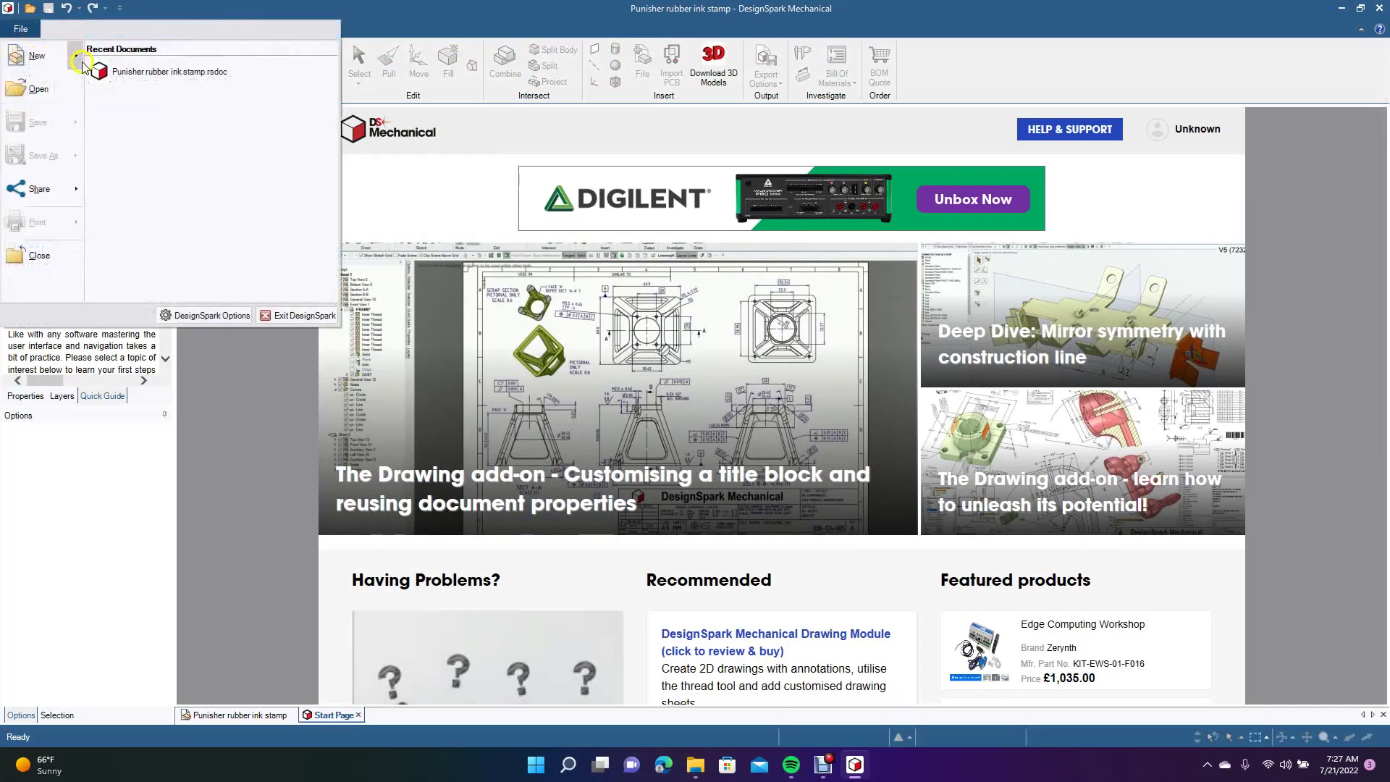
Bring up the recent Punisher rubber ink stamp model, spin it, and select skull disk and handle faces
click(120, 72)
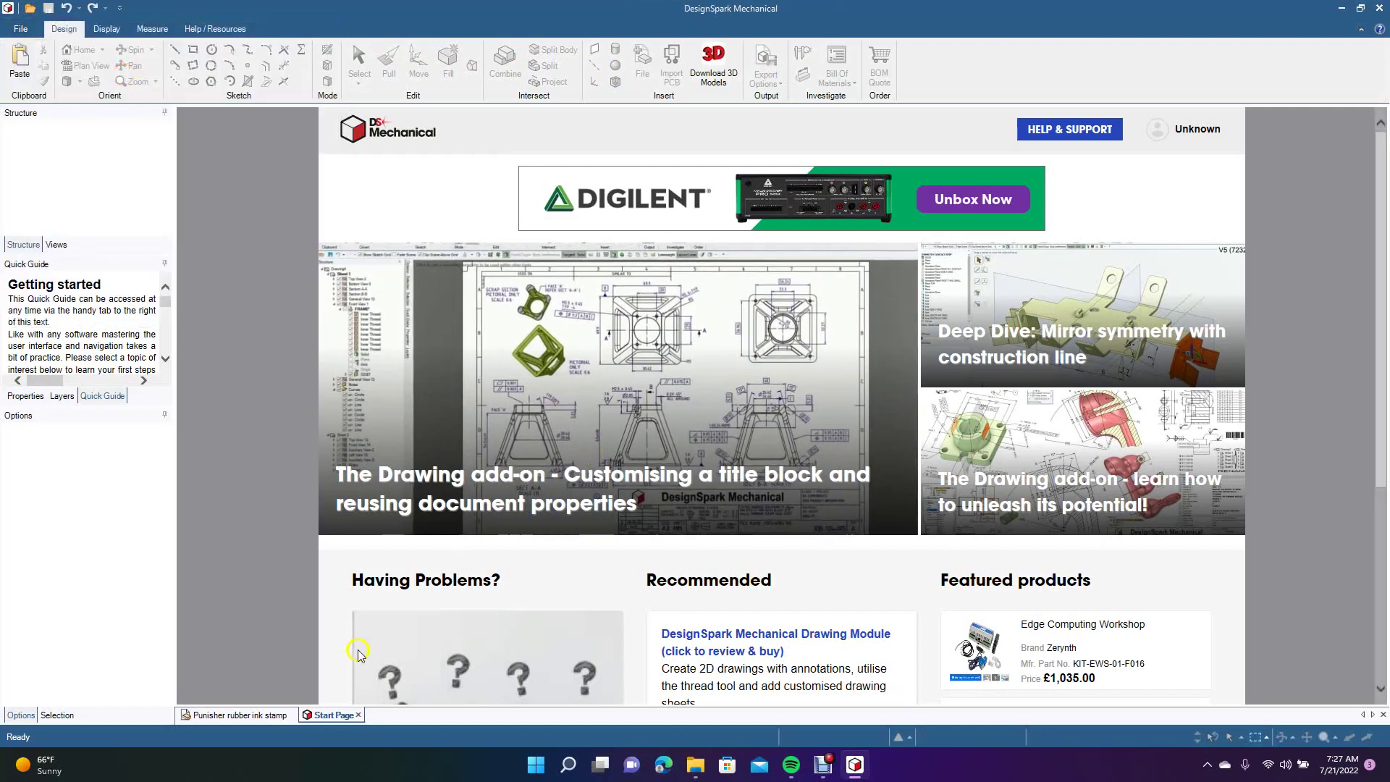
click(248, 715)
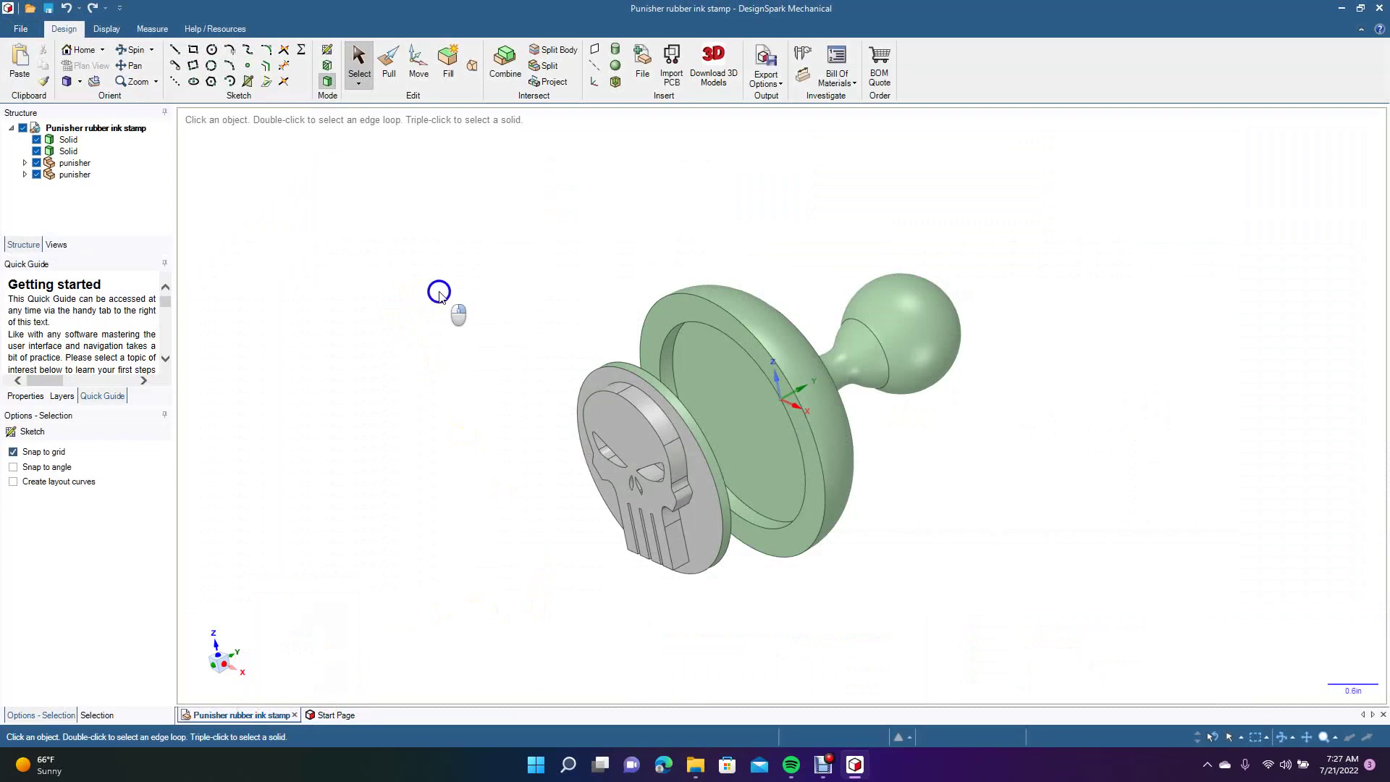
click(131, 50)
drag(367, 273, 392, 319)
click(656, 395)
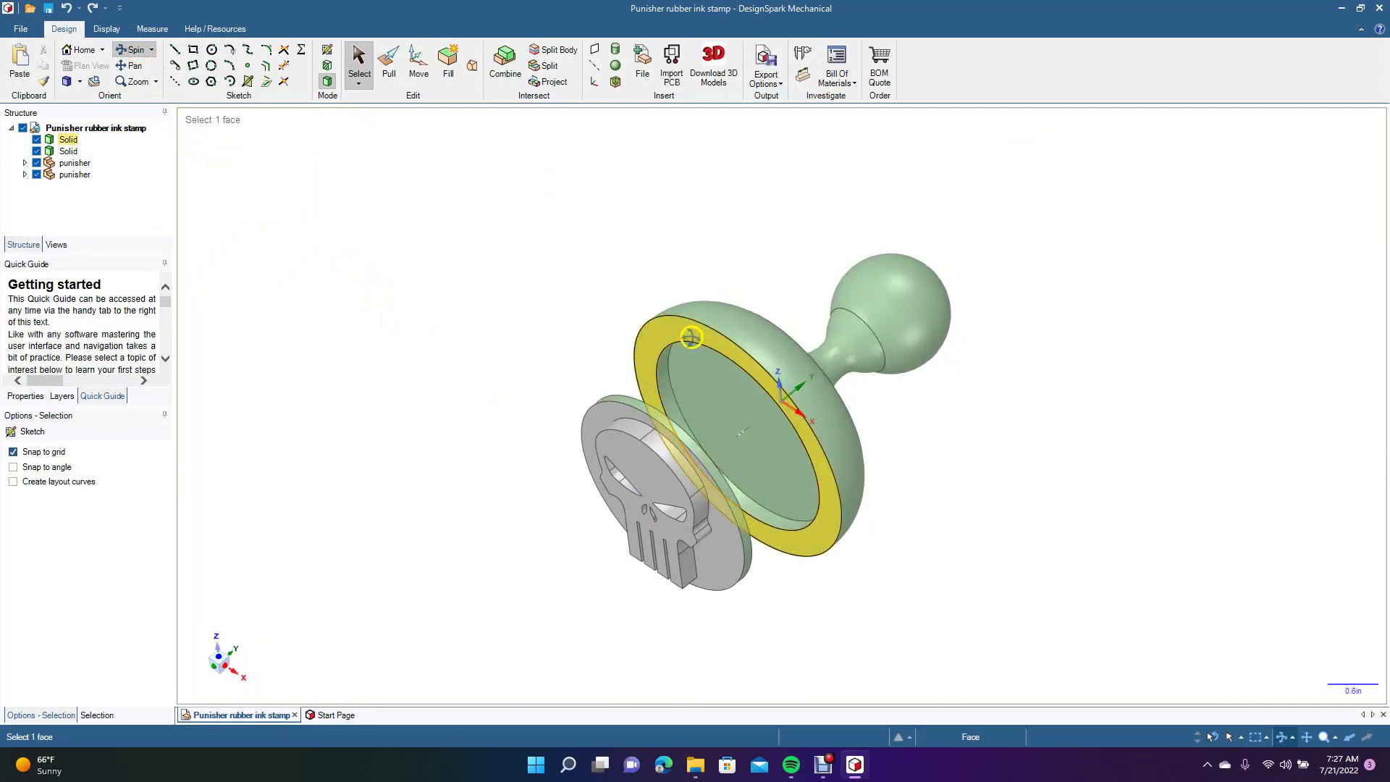
click(884, 292)
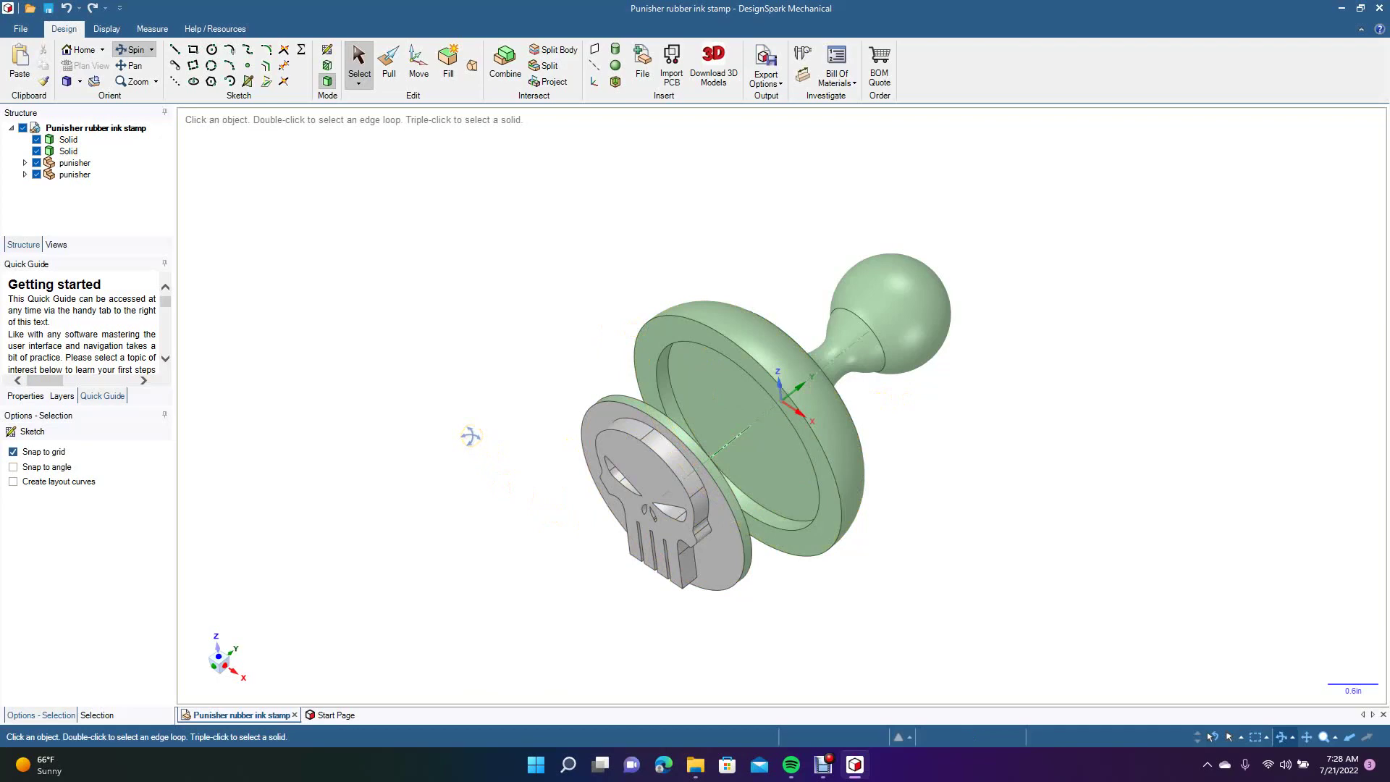
Save the stamp to the Desktop as an STL file named Punisher rubber ink stamp
click(19, 29)
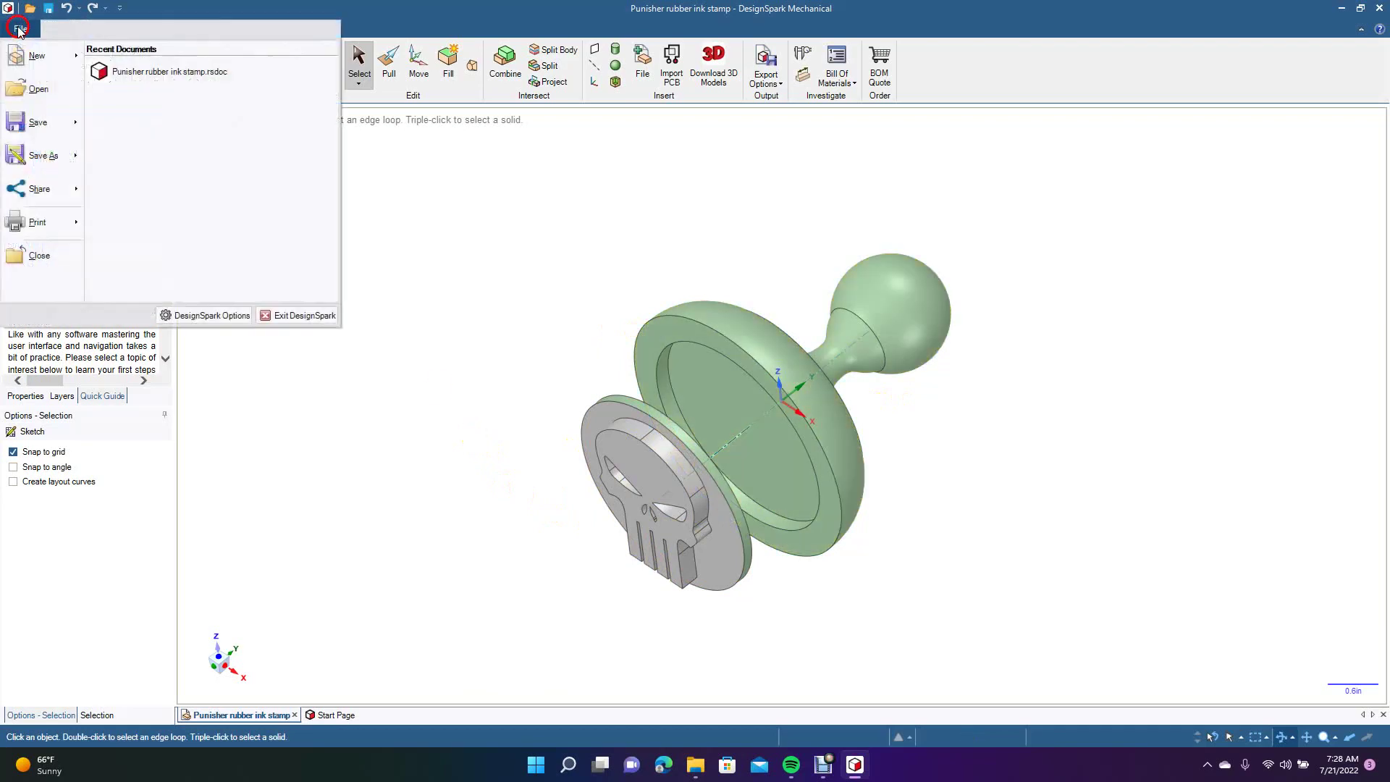
click(38, 152)
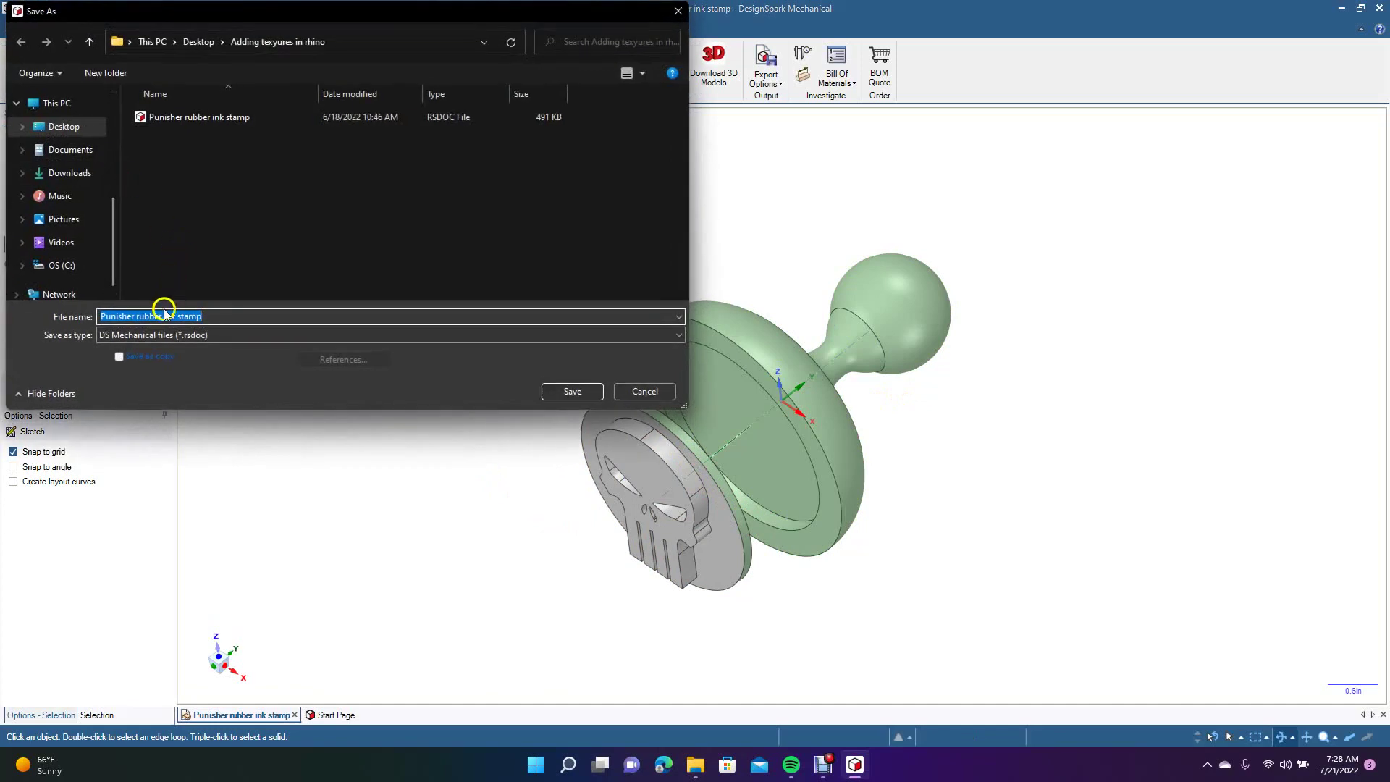
click(155, 334)
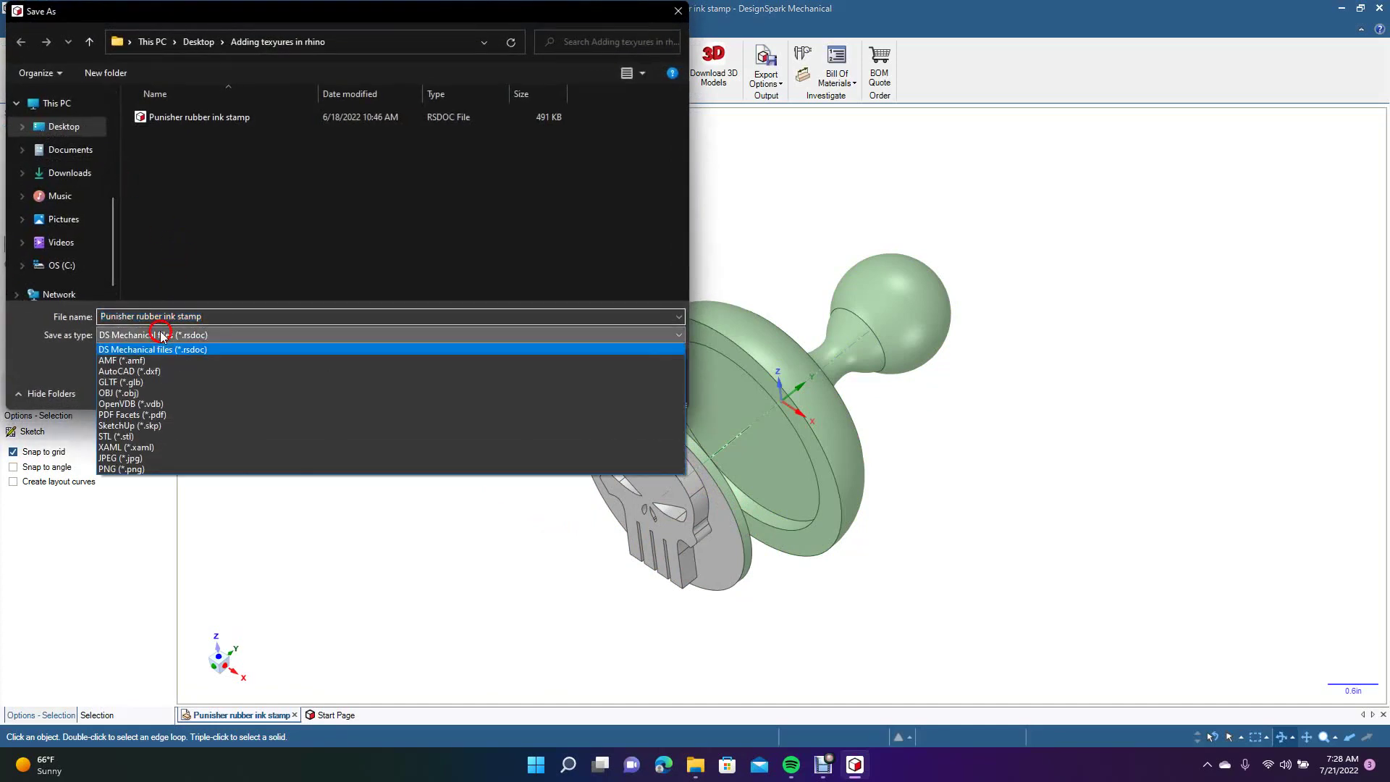
click(131, 437)
click(73, 129)
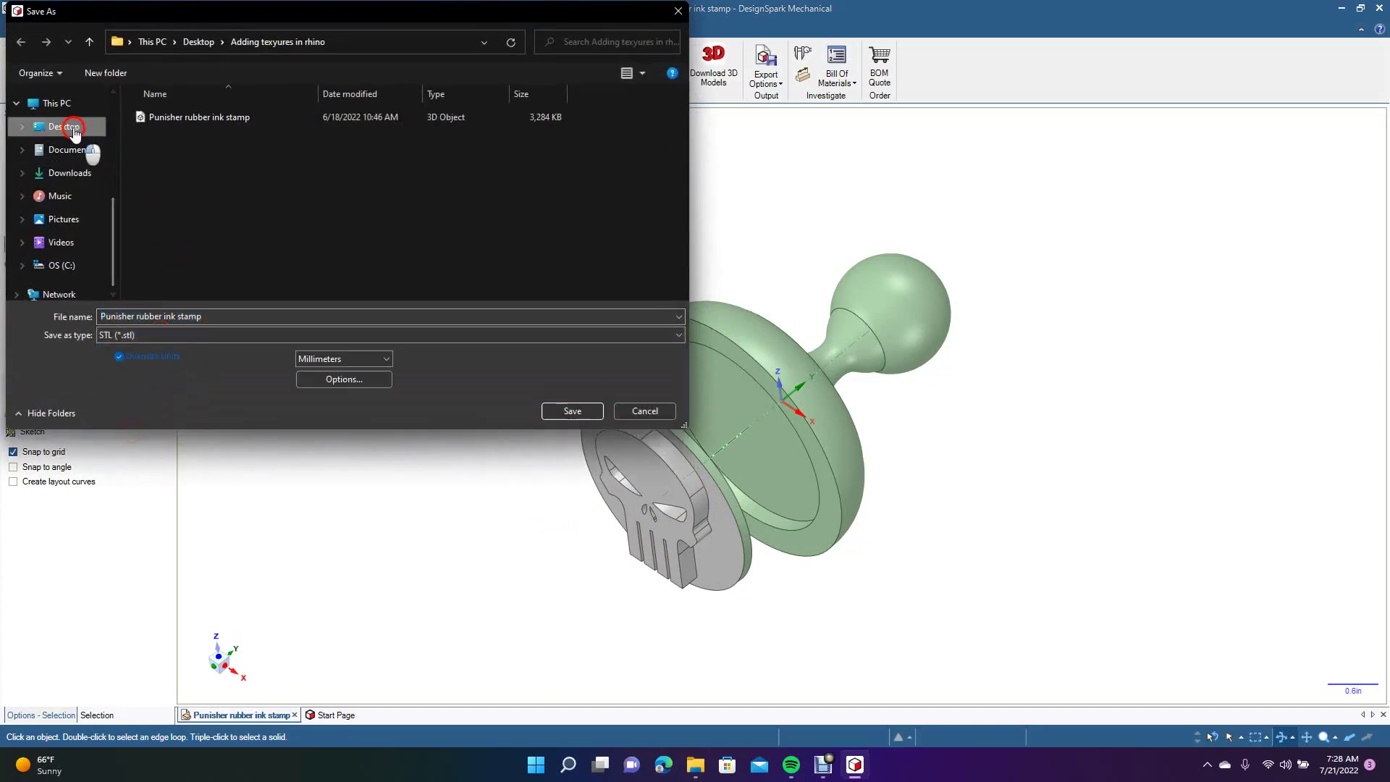
click(572, 410)
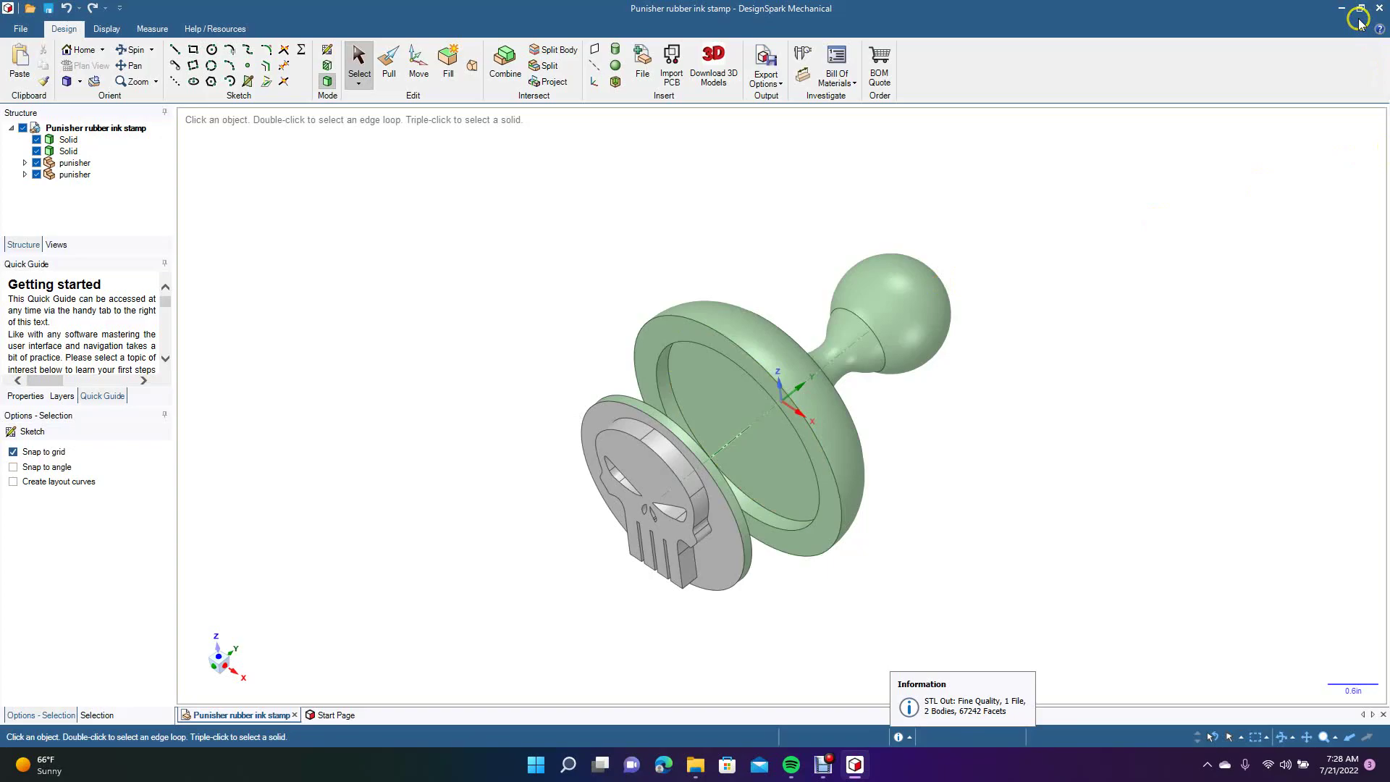
Close DesignSpark and the folder window, then load the stamp STL into Rhino 7
click(1380, 16)
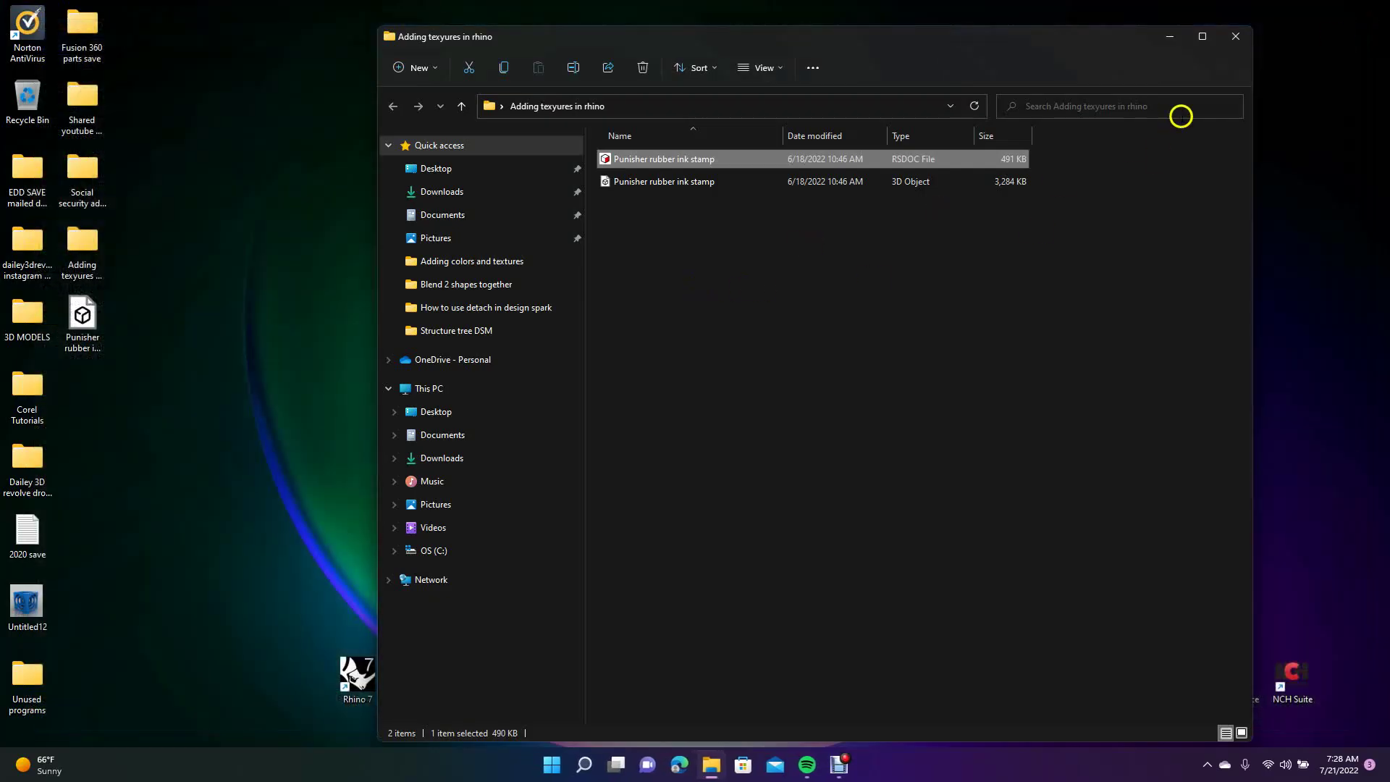
click(1241, 35)
click(786, 227)
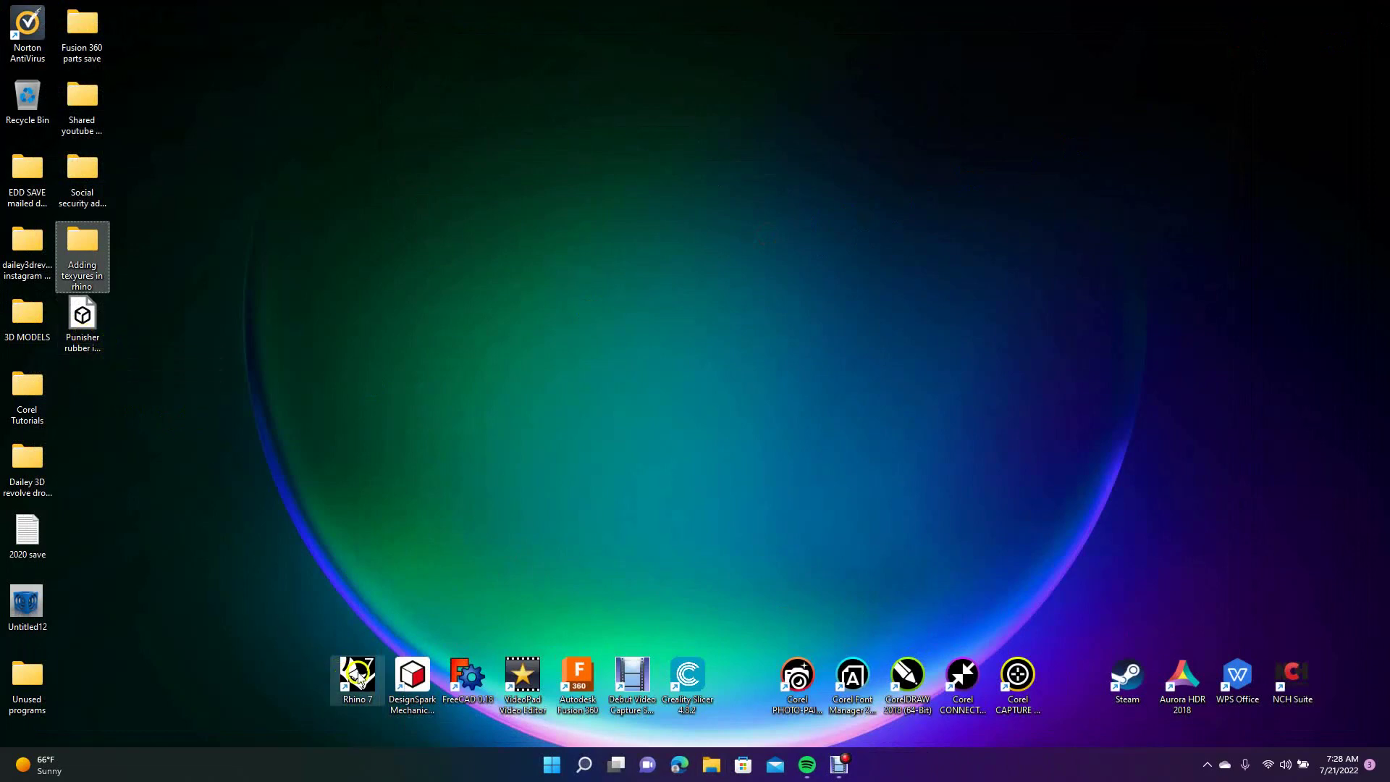
mouse_move(82, 317)
mouse_down()
mouse_move(177, 403)
mouse_move(356, 637)
mouse_move(358, 672)
mouse_up()
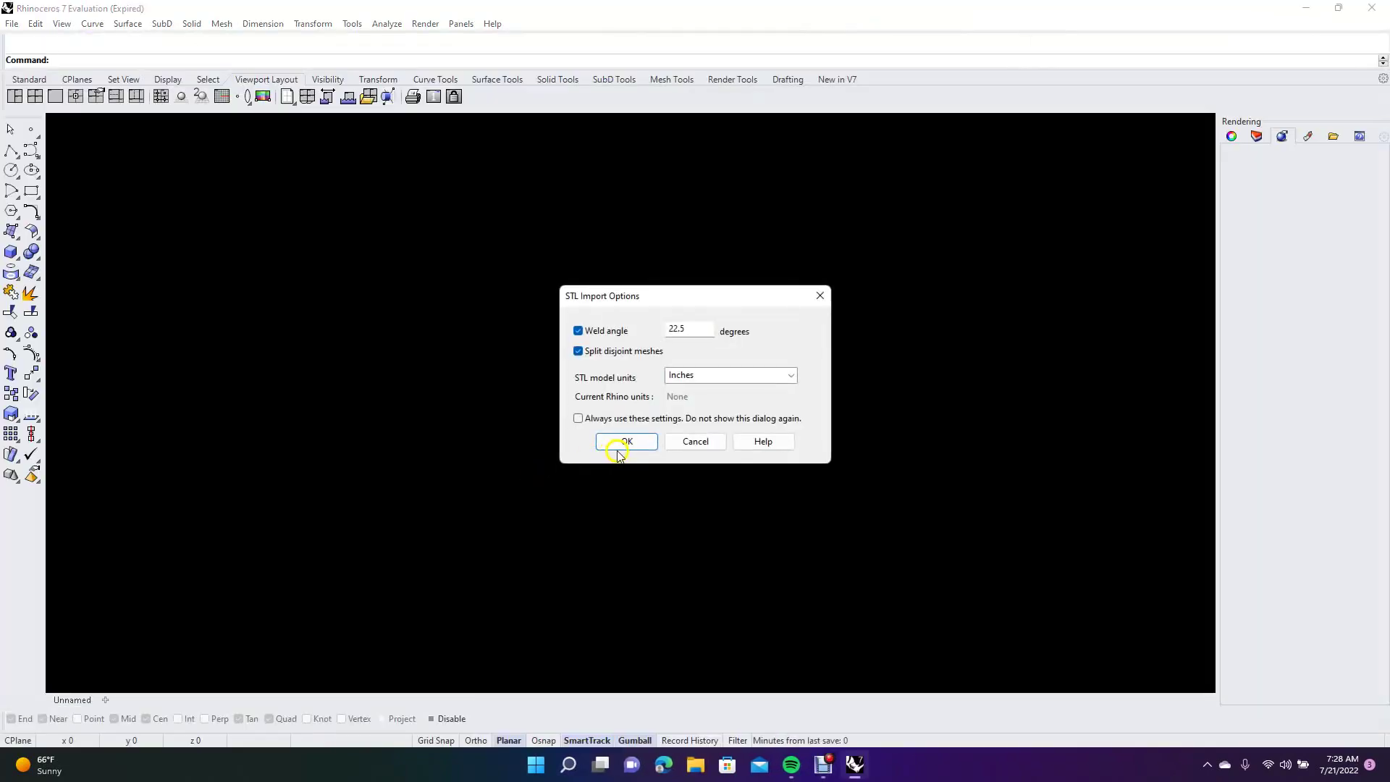
click(619, 445)
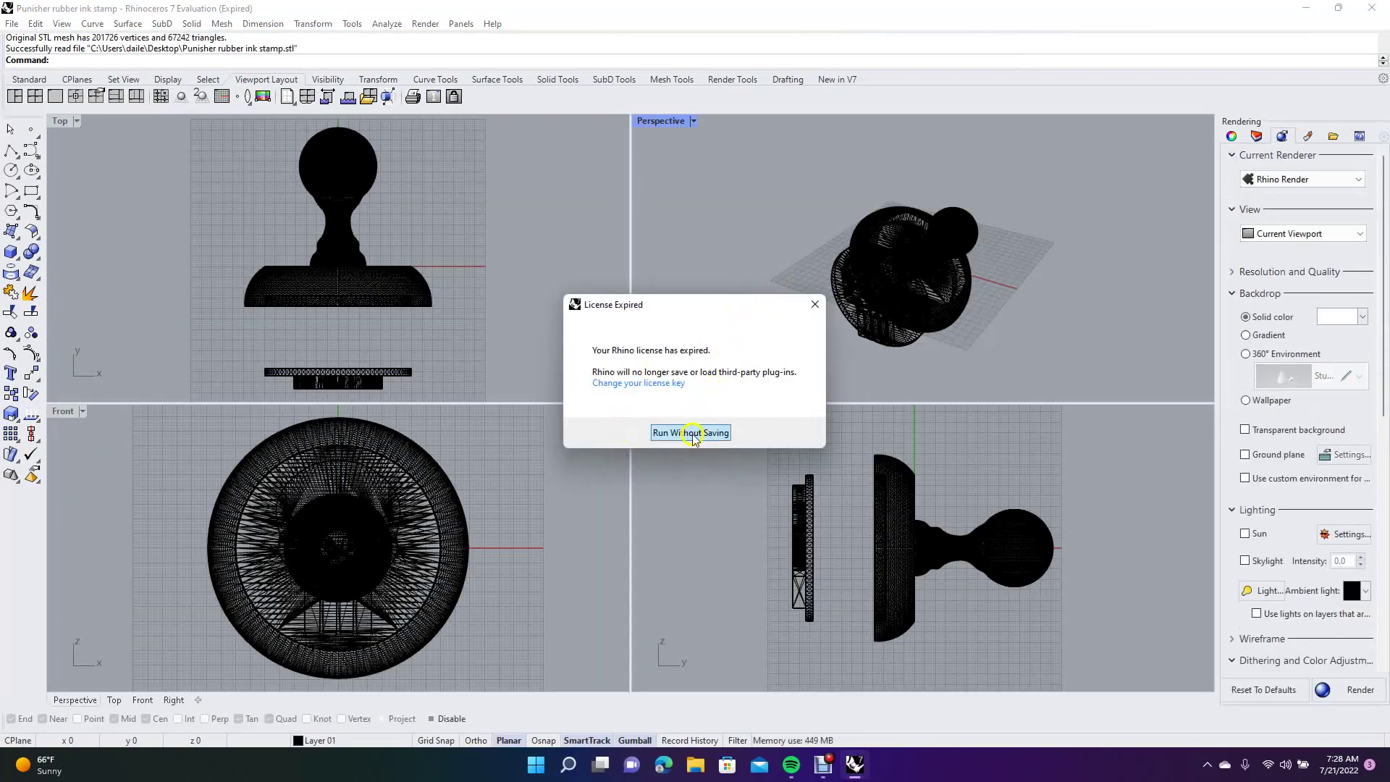
Run Rhino without saving, maximize the Perspective viewport, and select the handle mesh
click(691, 433)
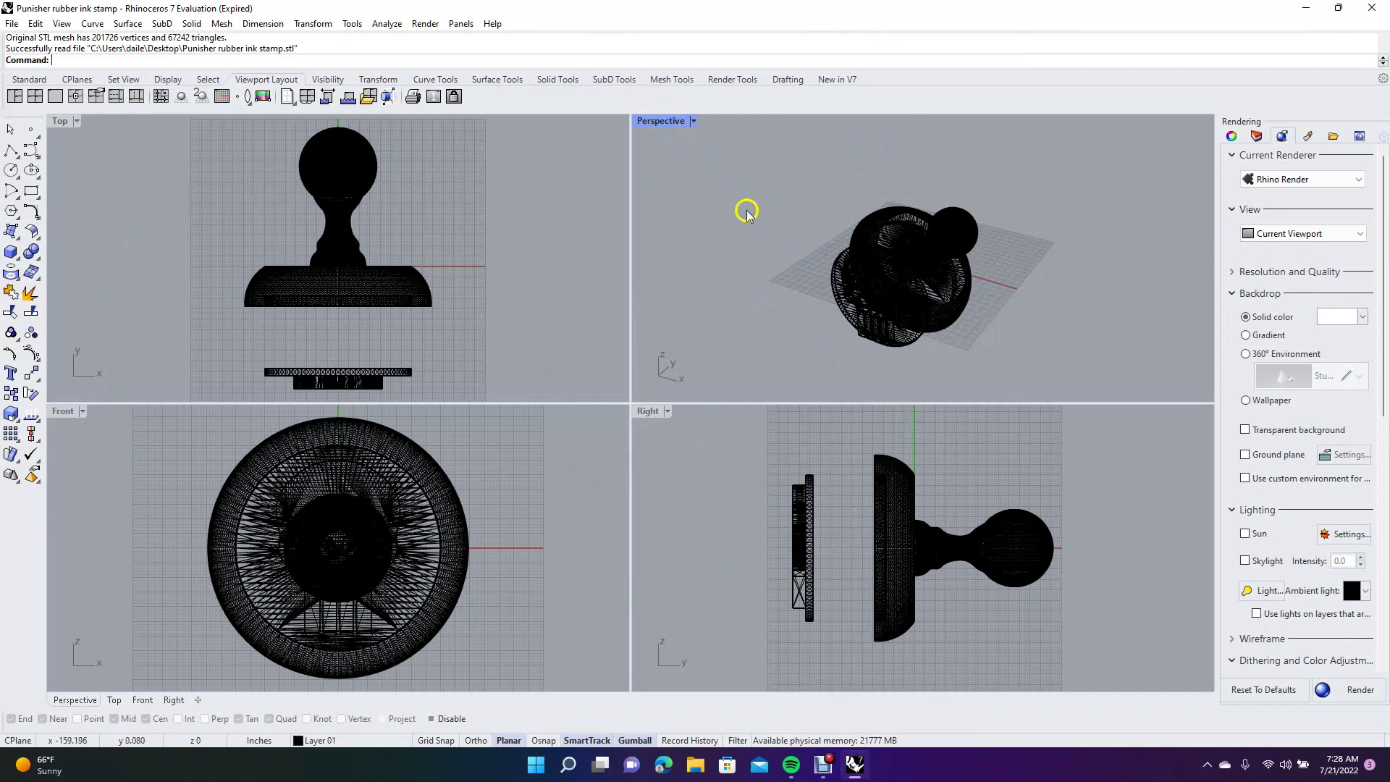
double_click(661, 121)
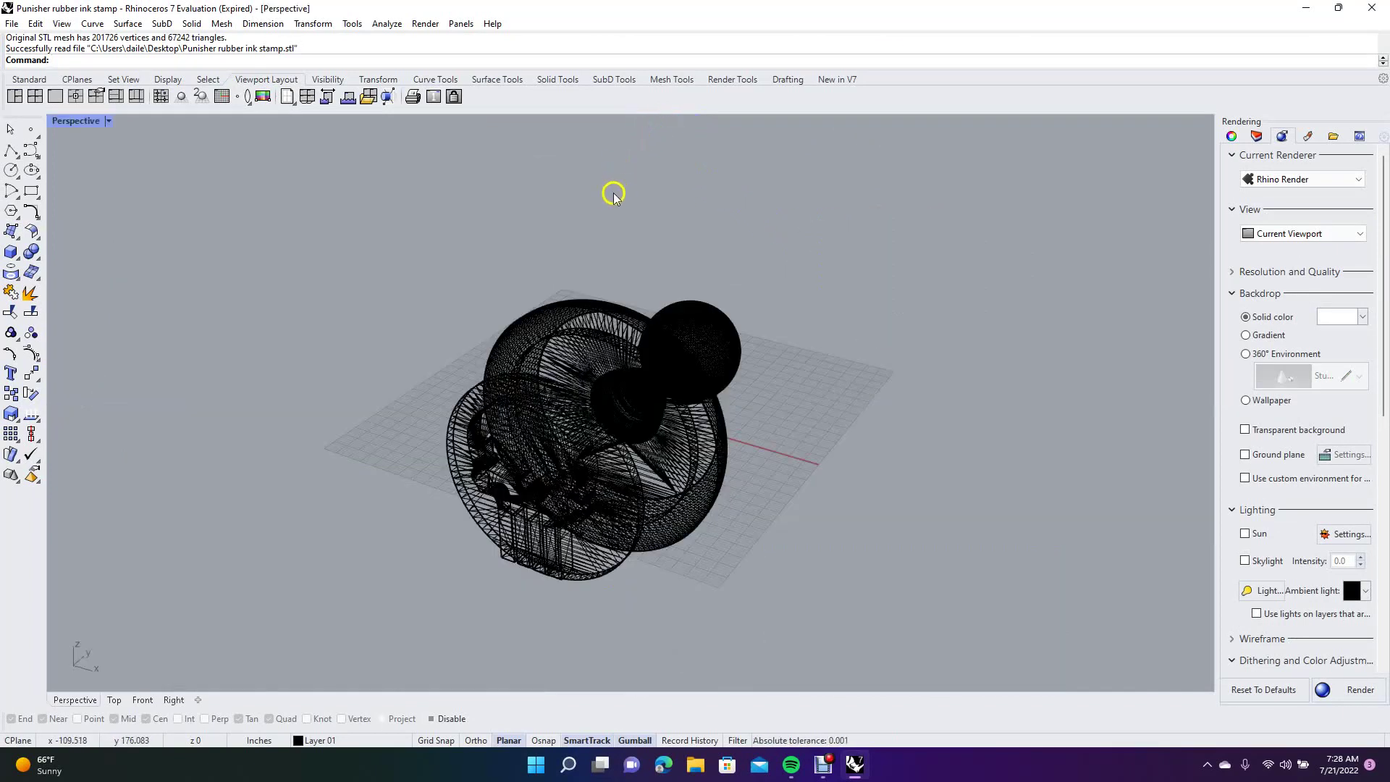
right_drag(610, 197, 617, 403)
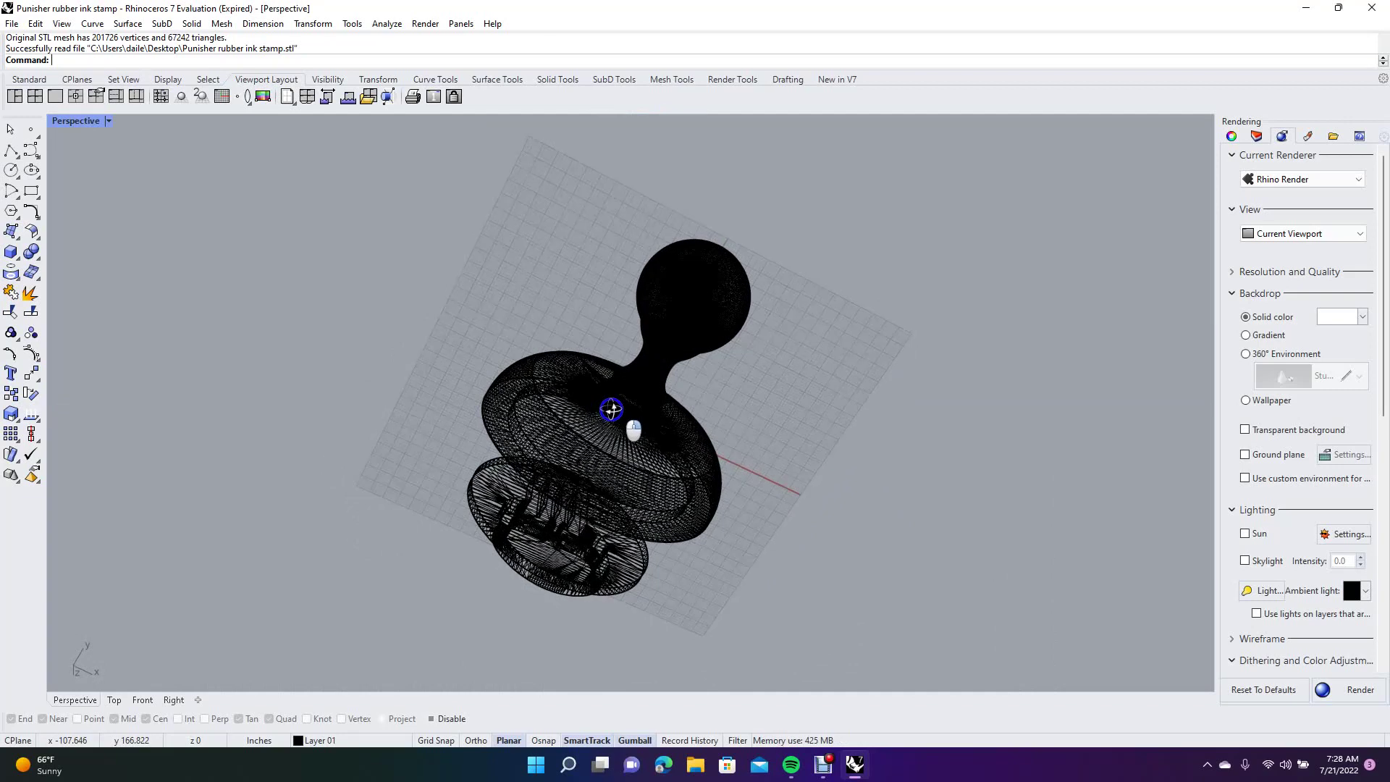
click(656, 304)
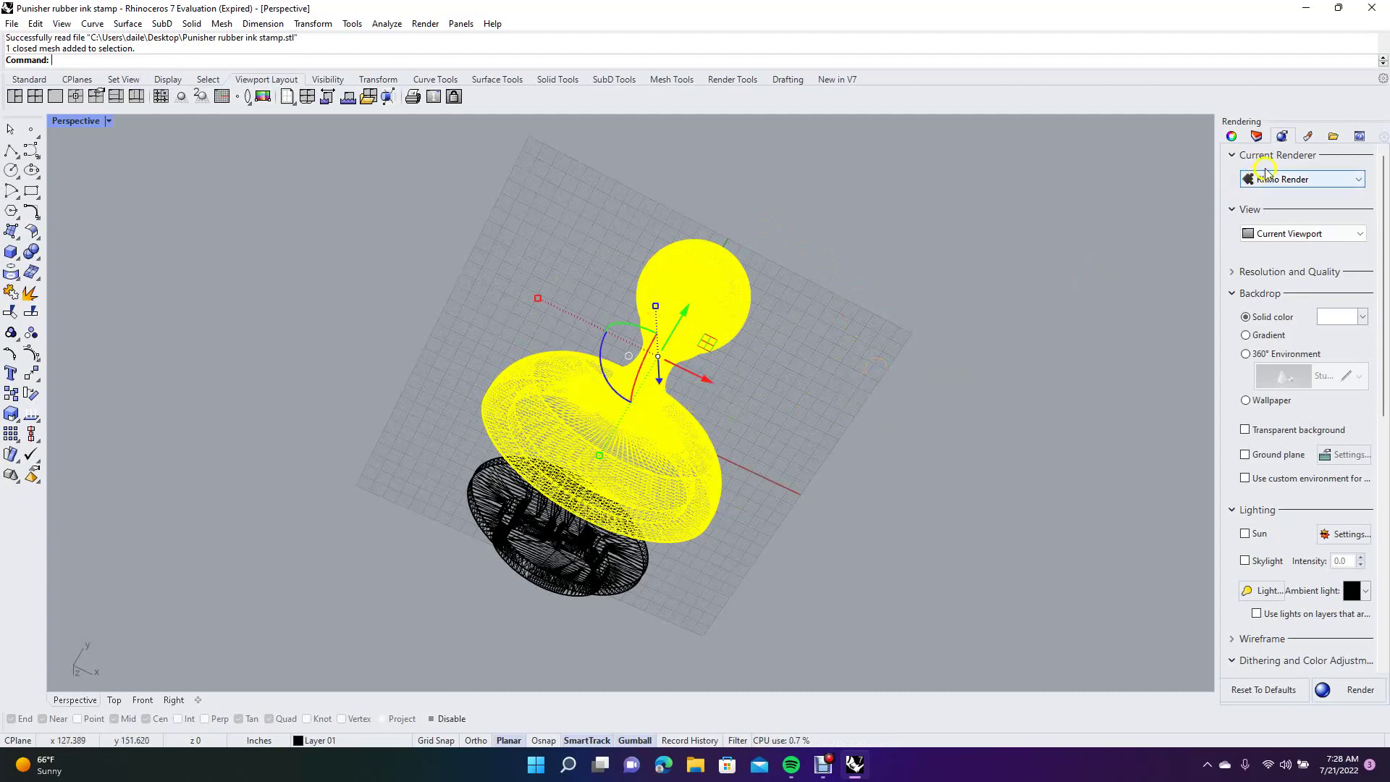
Import Satin Blue Anodized Aluminum from the Metal > Satin material library
click(1307, 138)
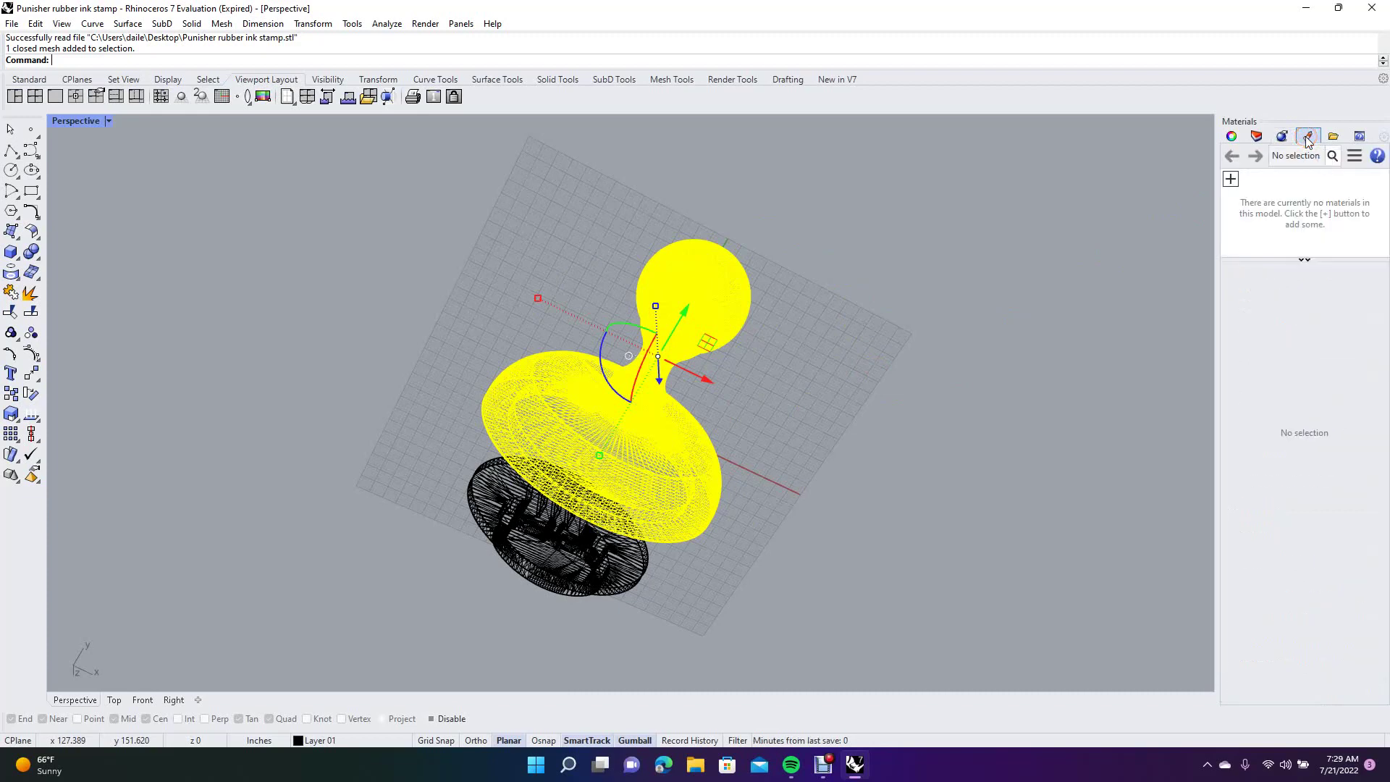
click(1231, 182)
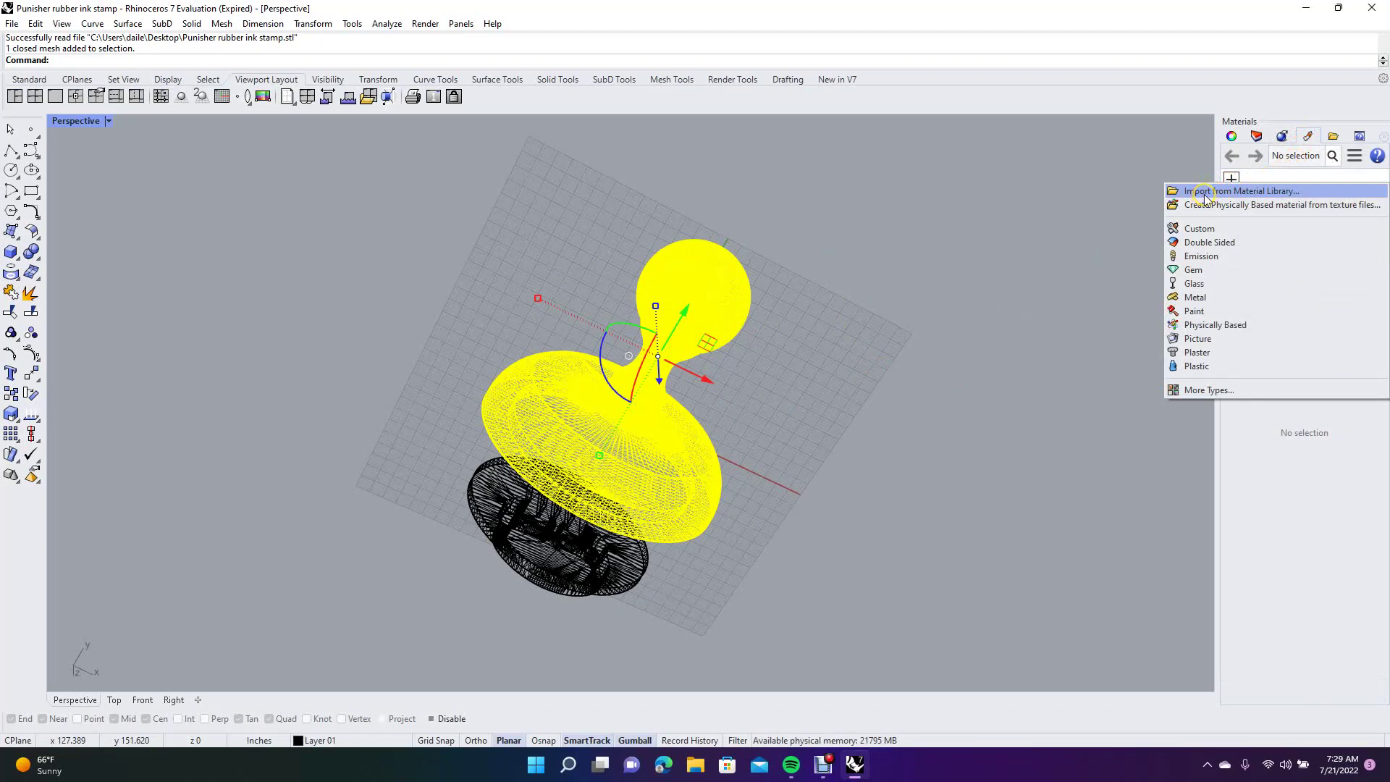
click(1205, 192)
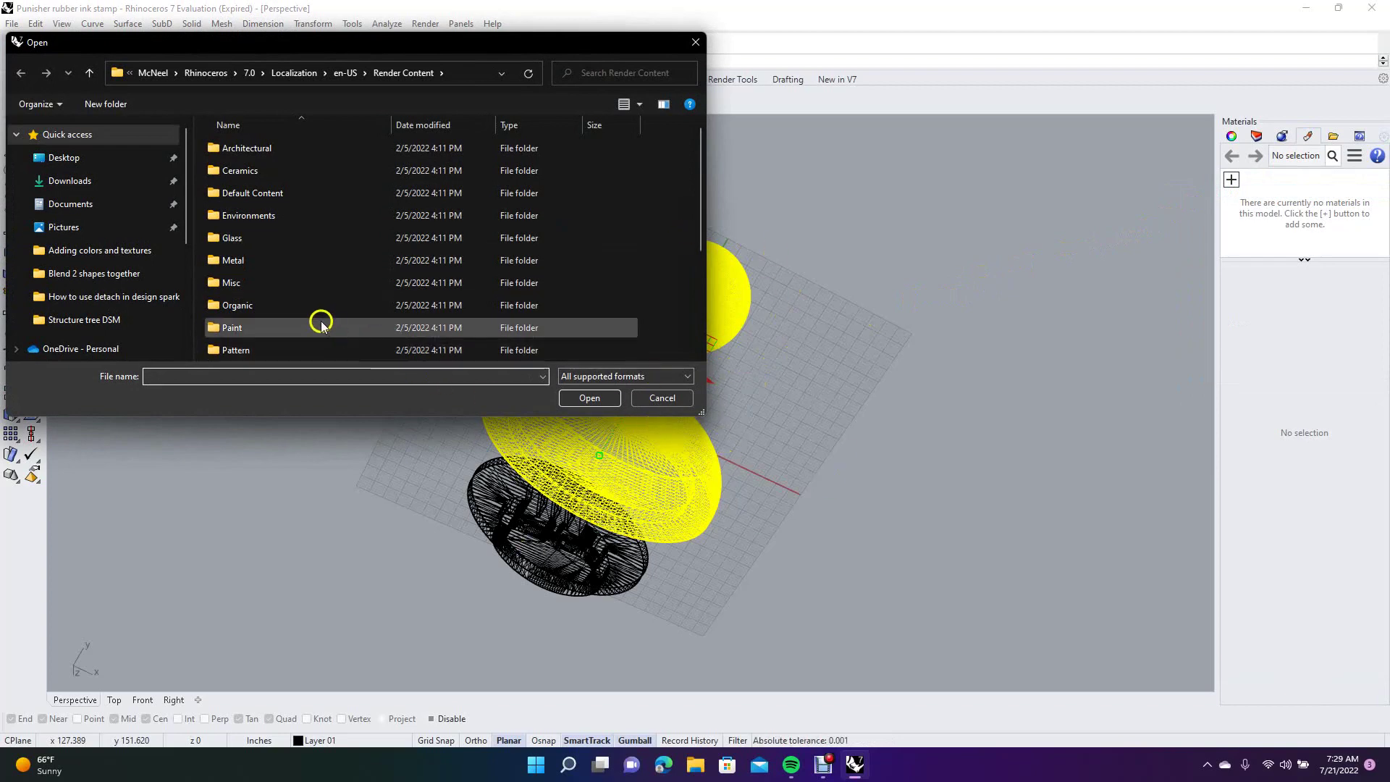
double_click(242, 262)
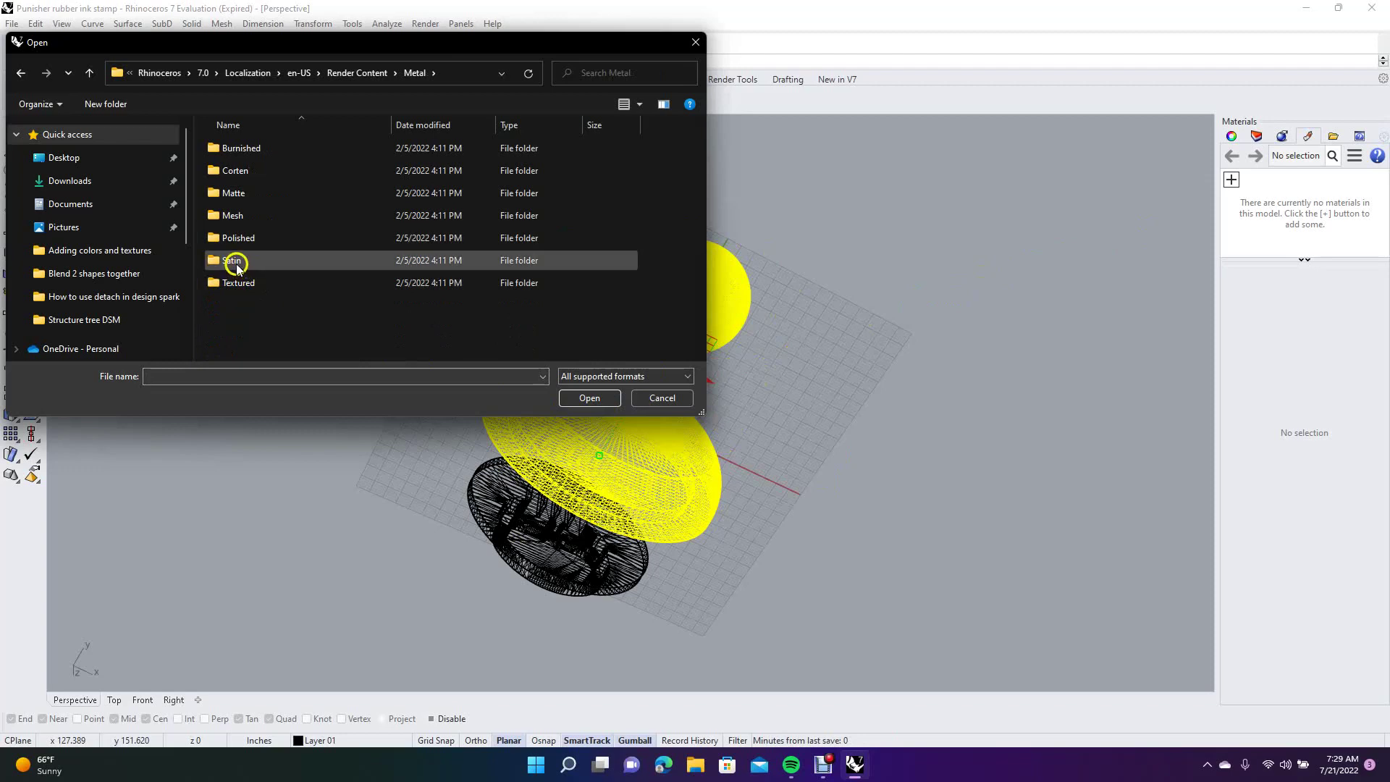
double_click(237, 262)
click(269, 262)
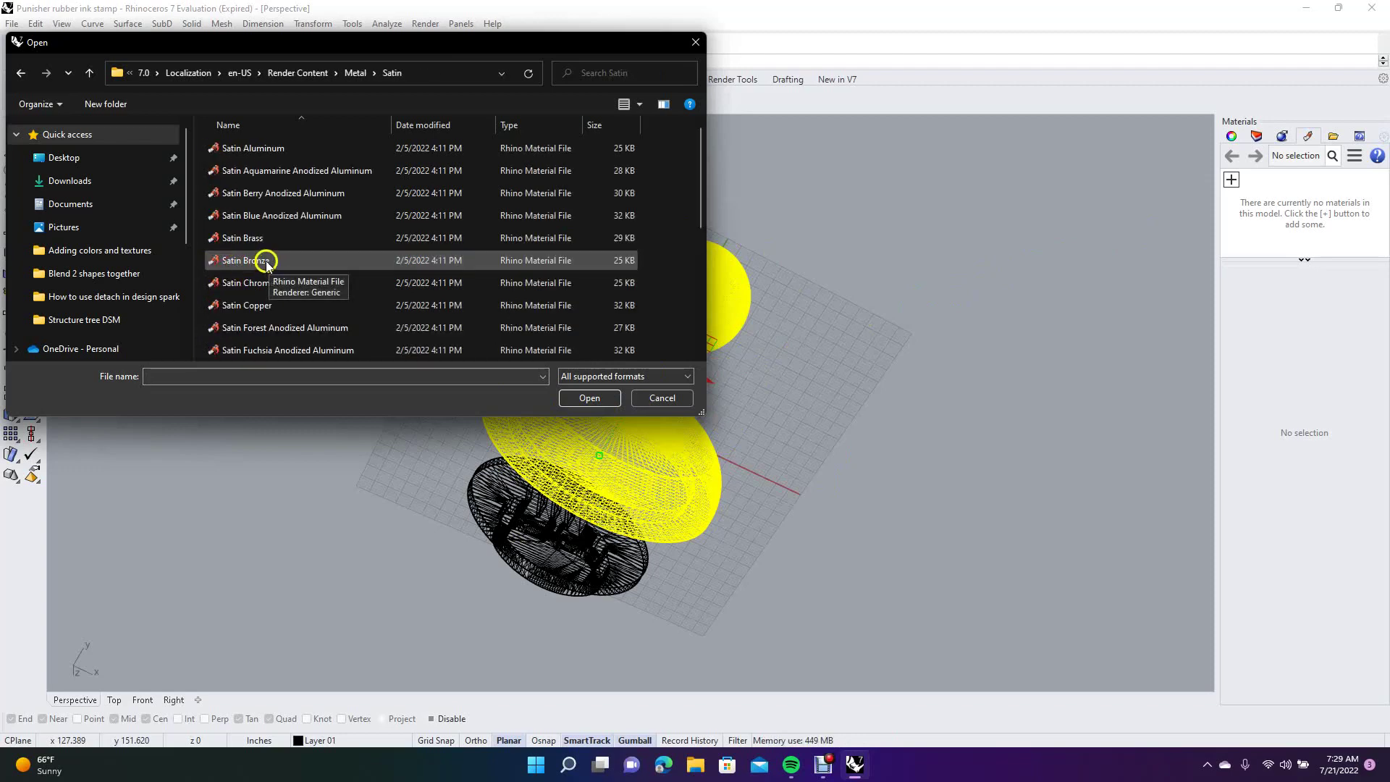
double_click(273, 217)
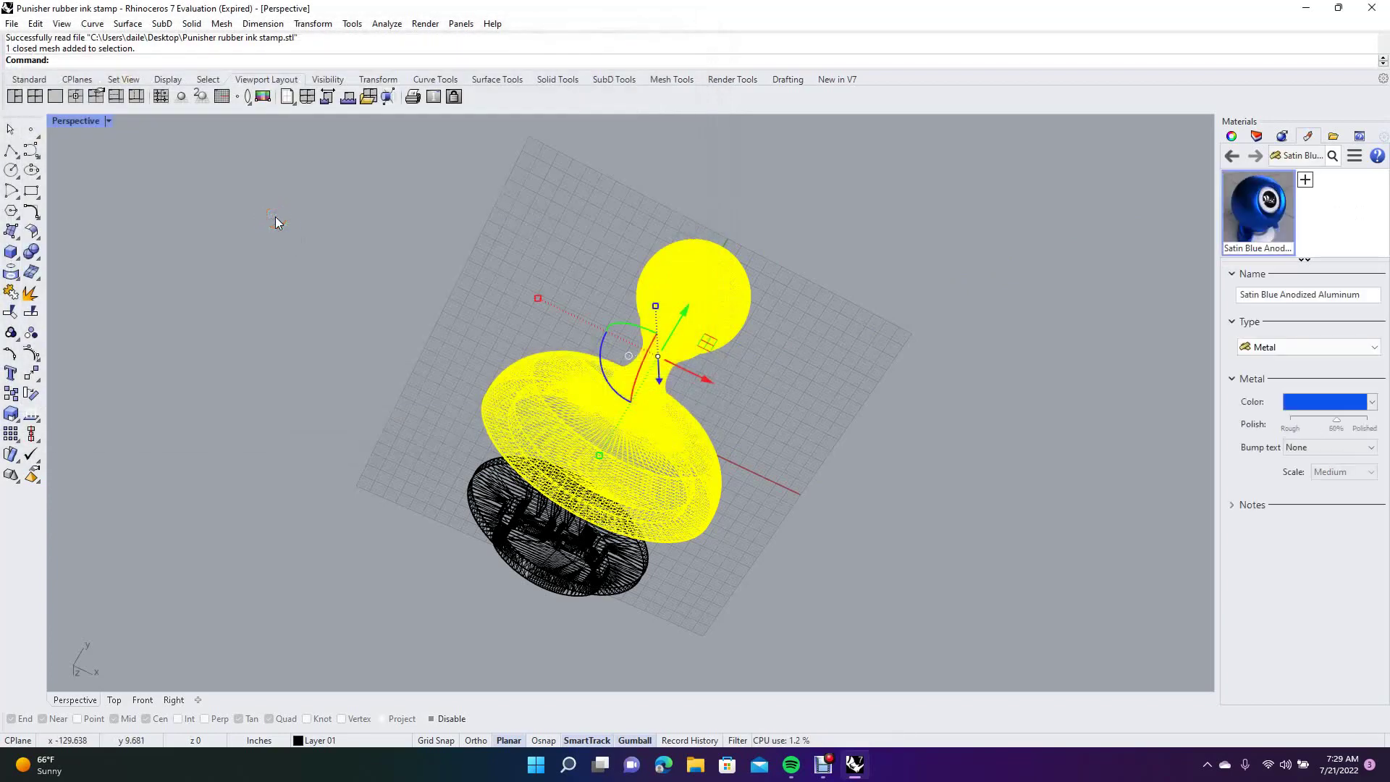
Assign Satin Blue Anodized Aluminum to the handle, then select the lower stamp disc
click(1267, 213)
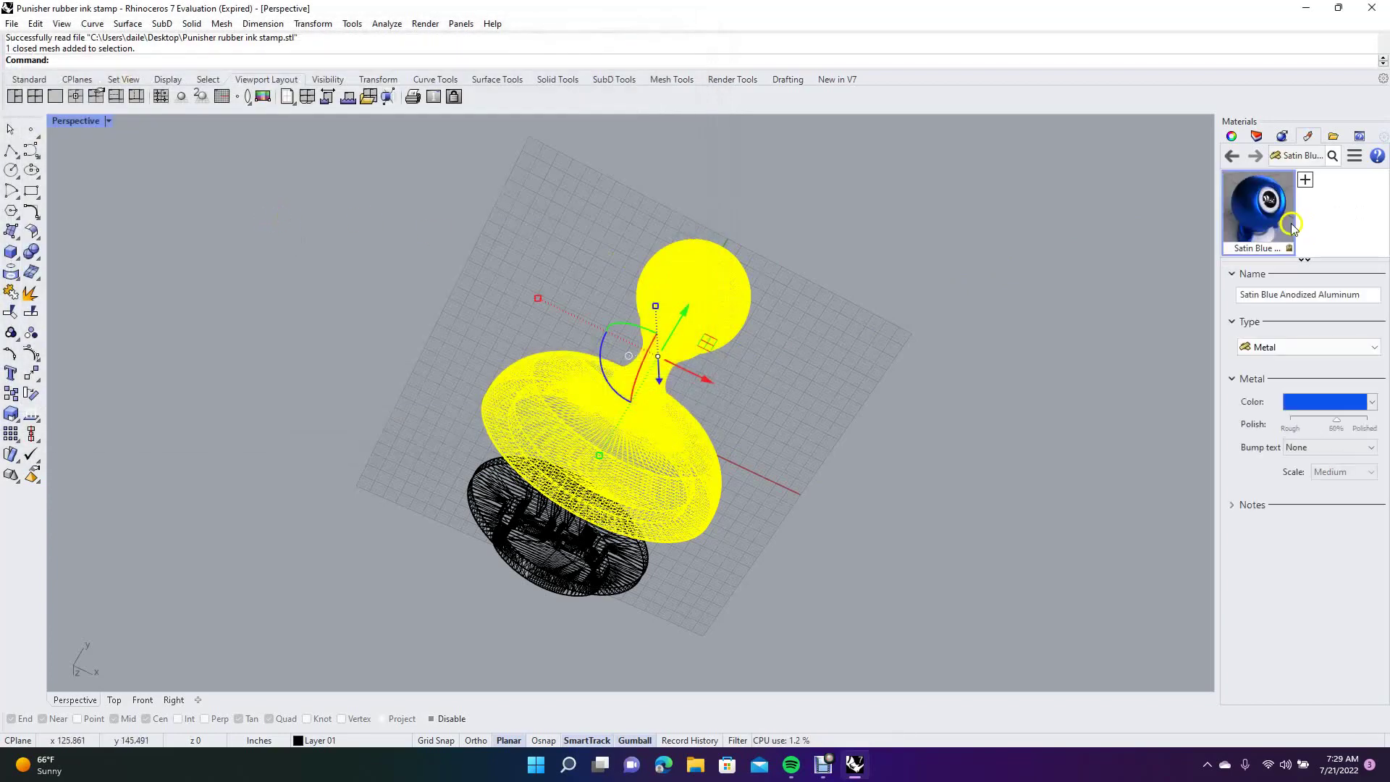
click(1251, 216)
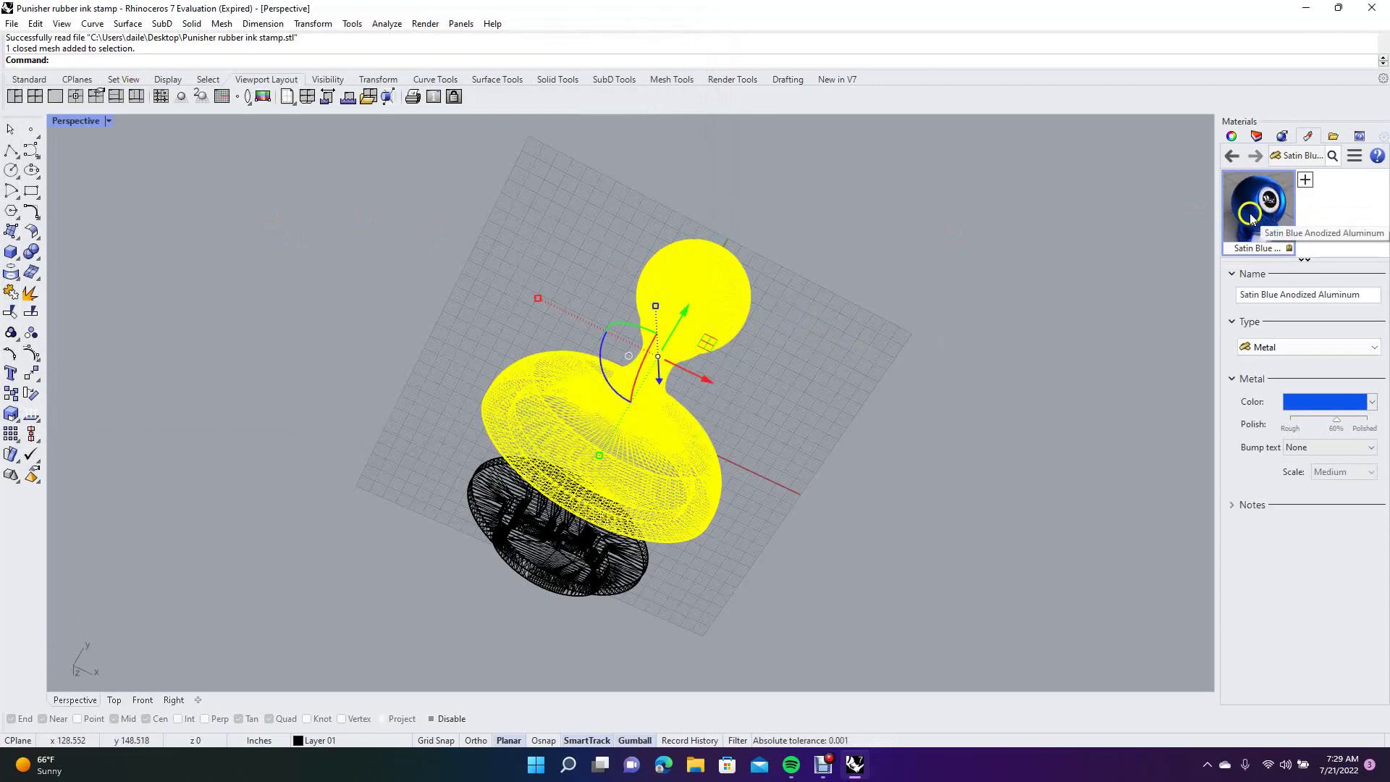
right_click(1255, 217)
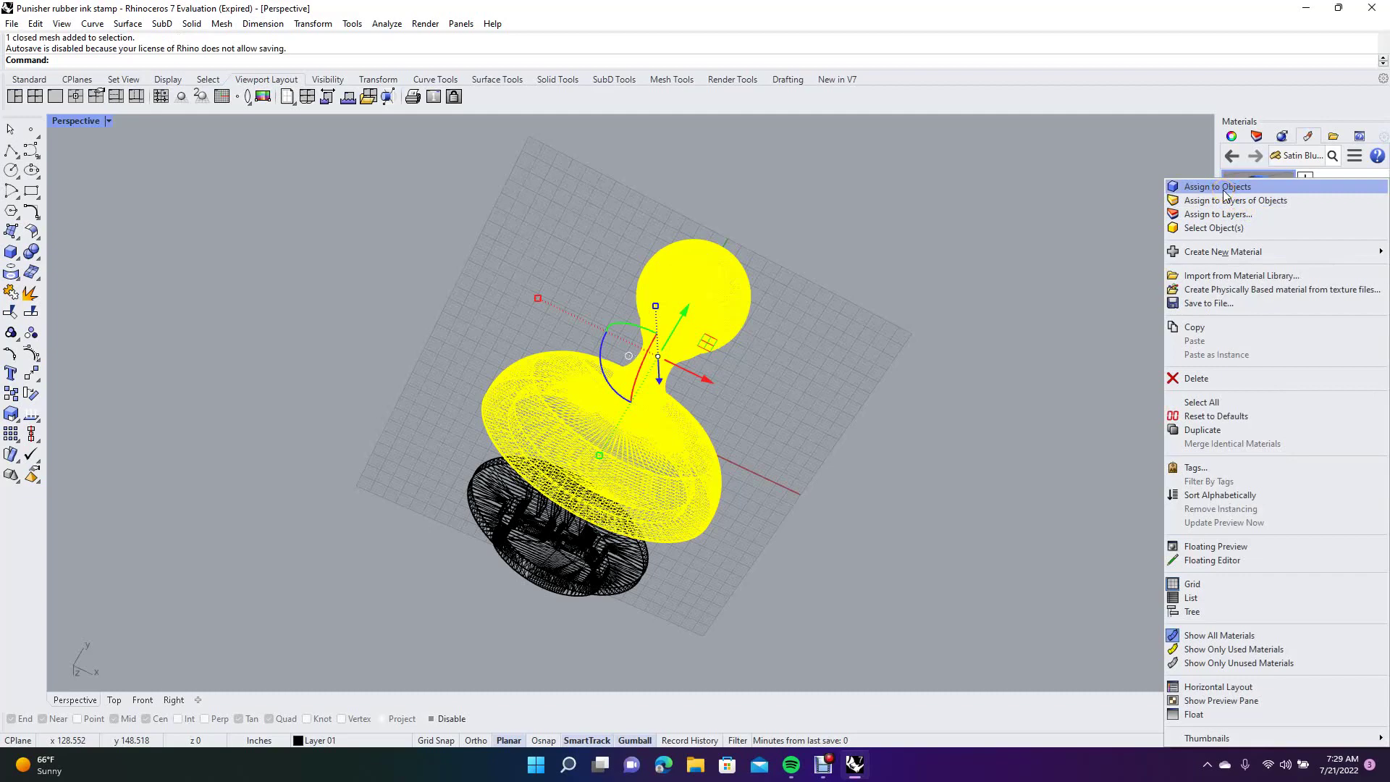
click(1224, 187)
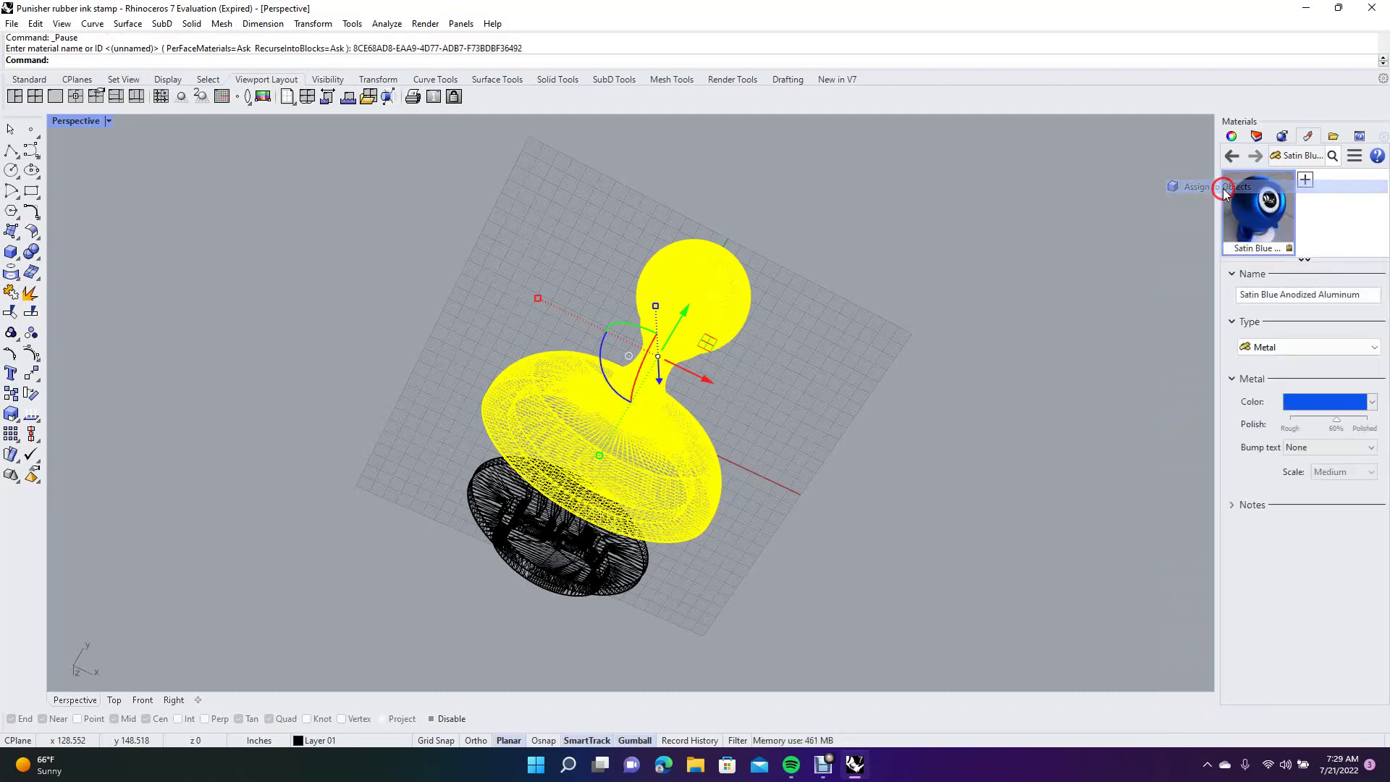
click(1051, 244)
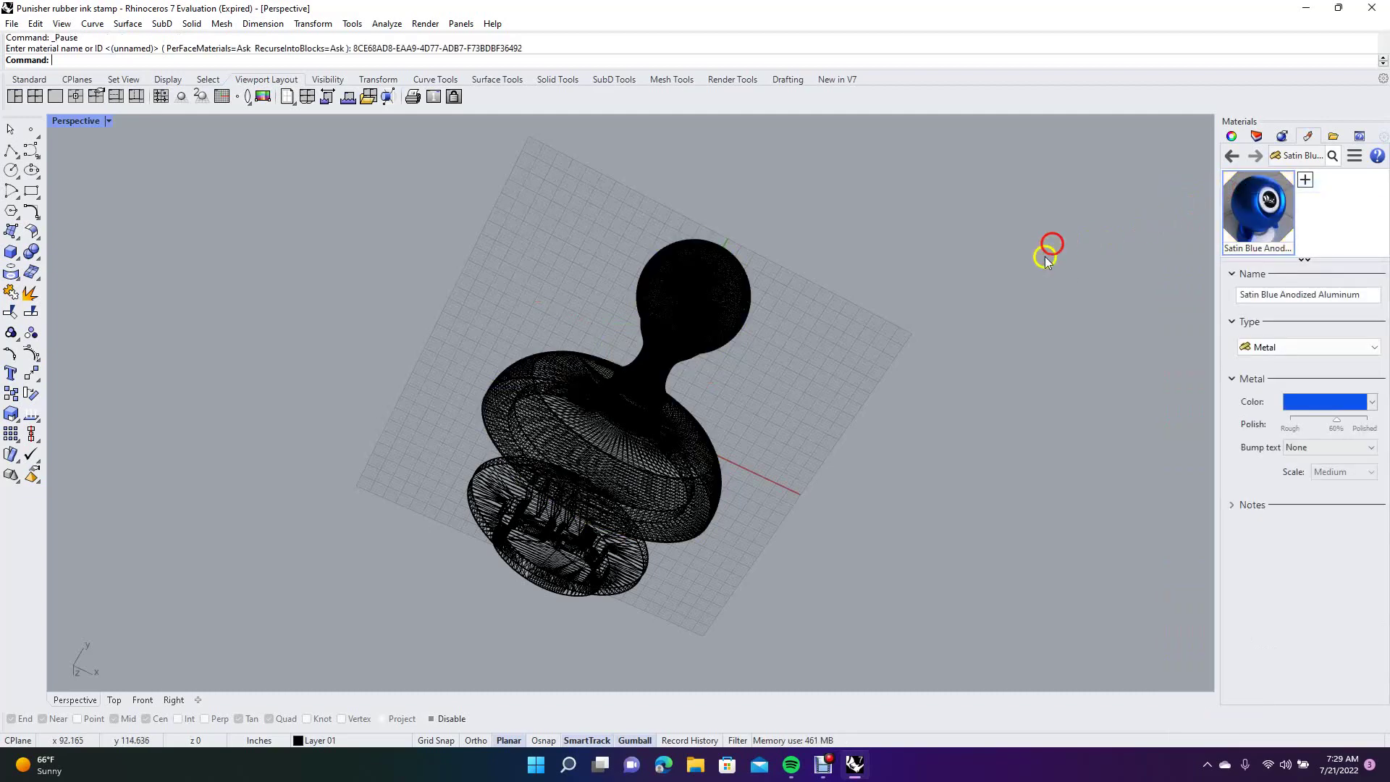
click(550, 554)
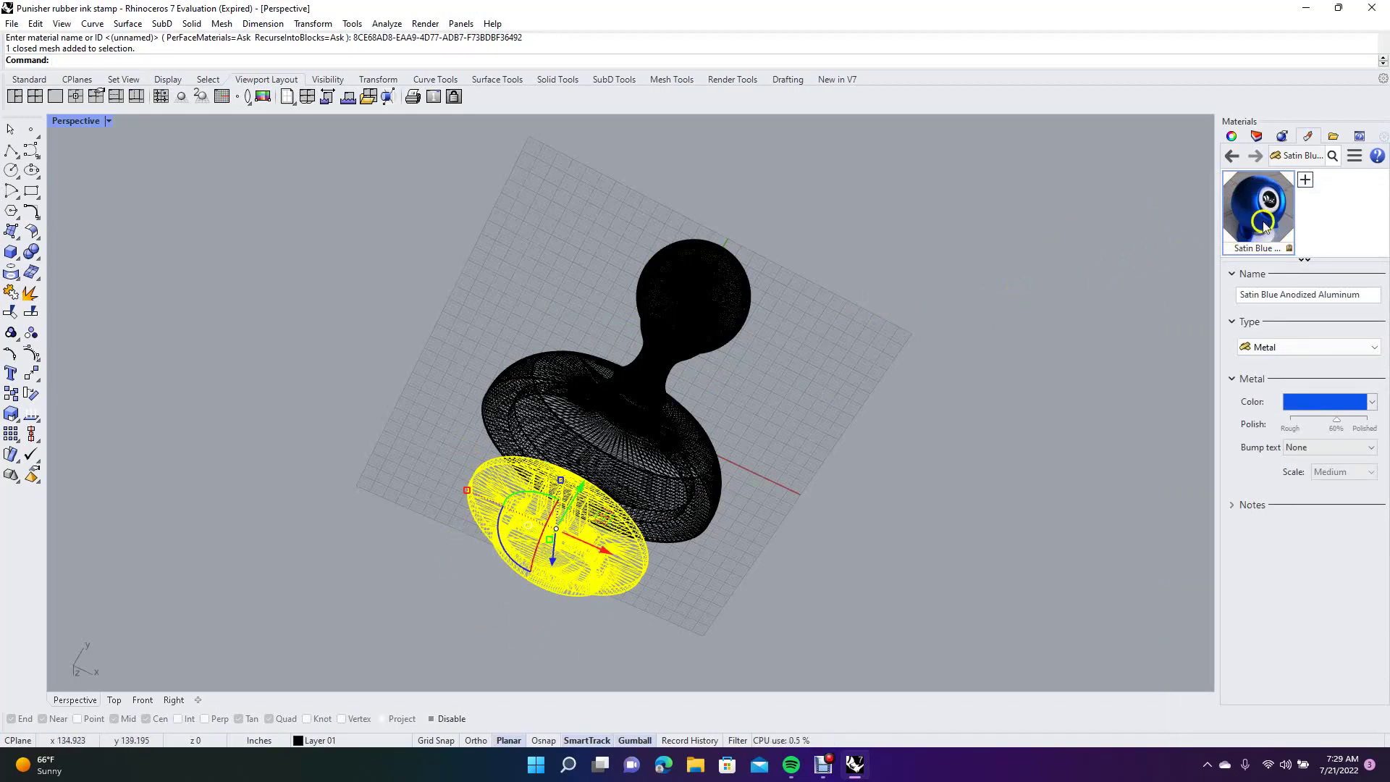
Browse the material library's Organic and Textile folders for a suitable material
click(1306, 182)
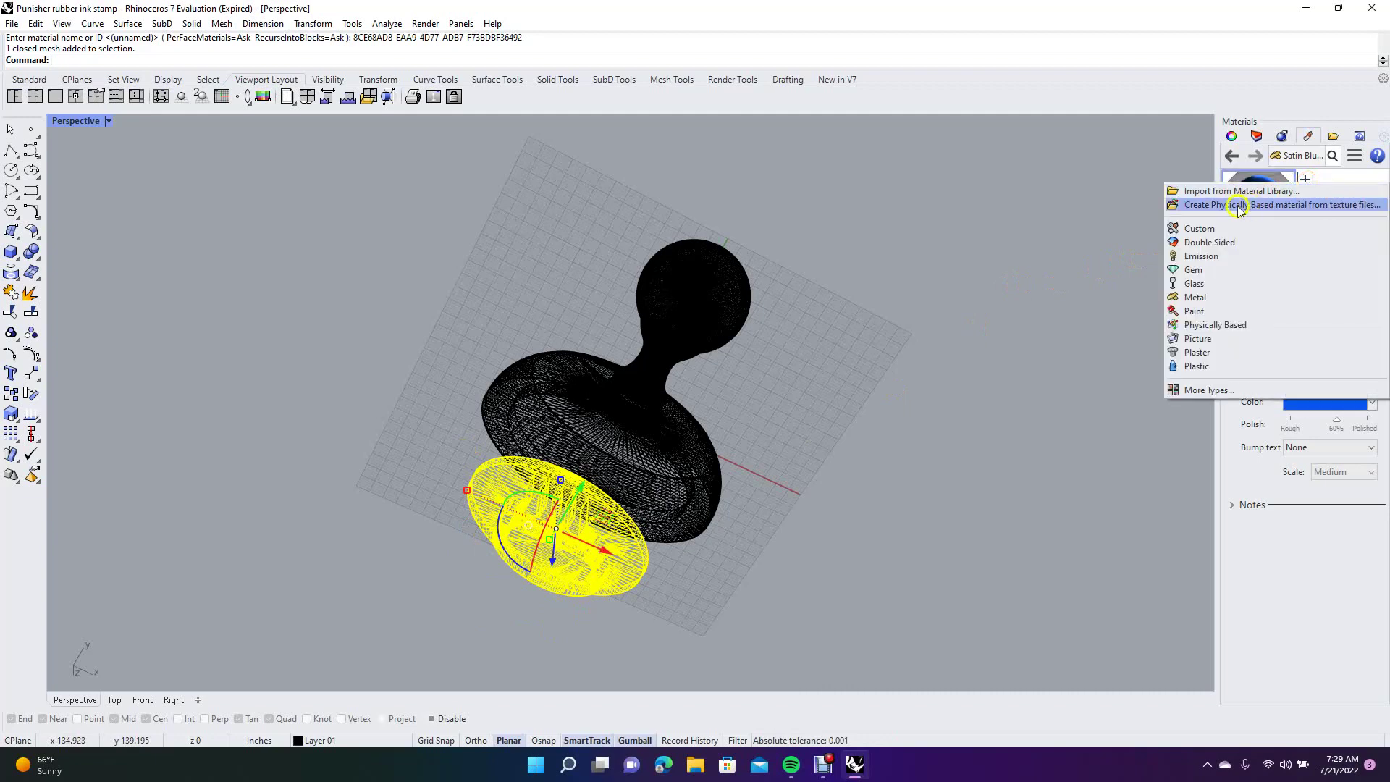
click(1214, 192)
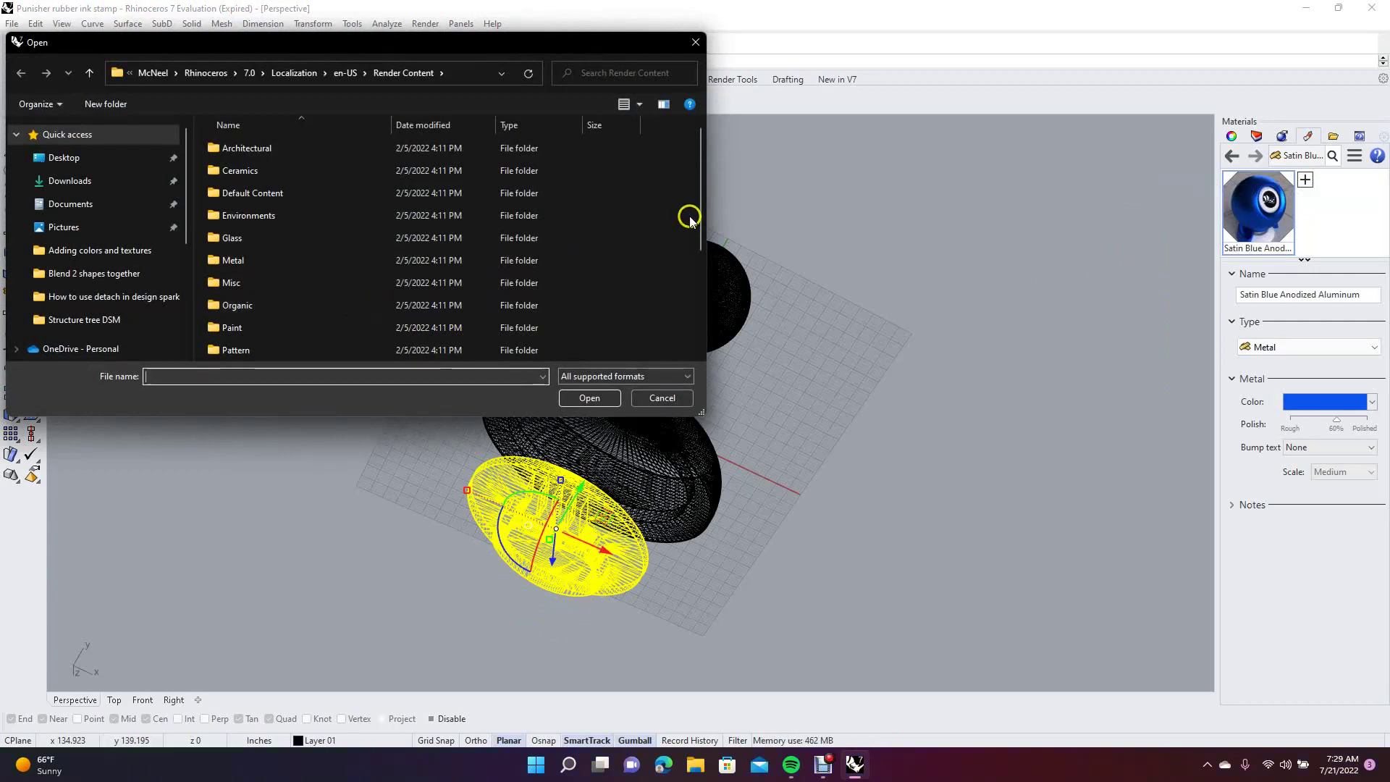
mouse_move(701, 221)
mouse_down()
mouse_move(696, 327)
mouse_move(696, 291)
mouse_up()
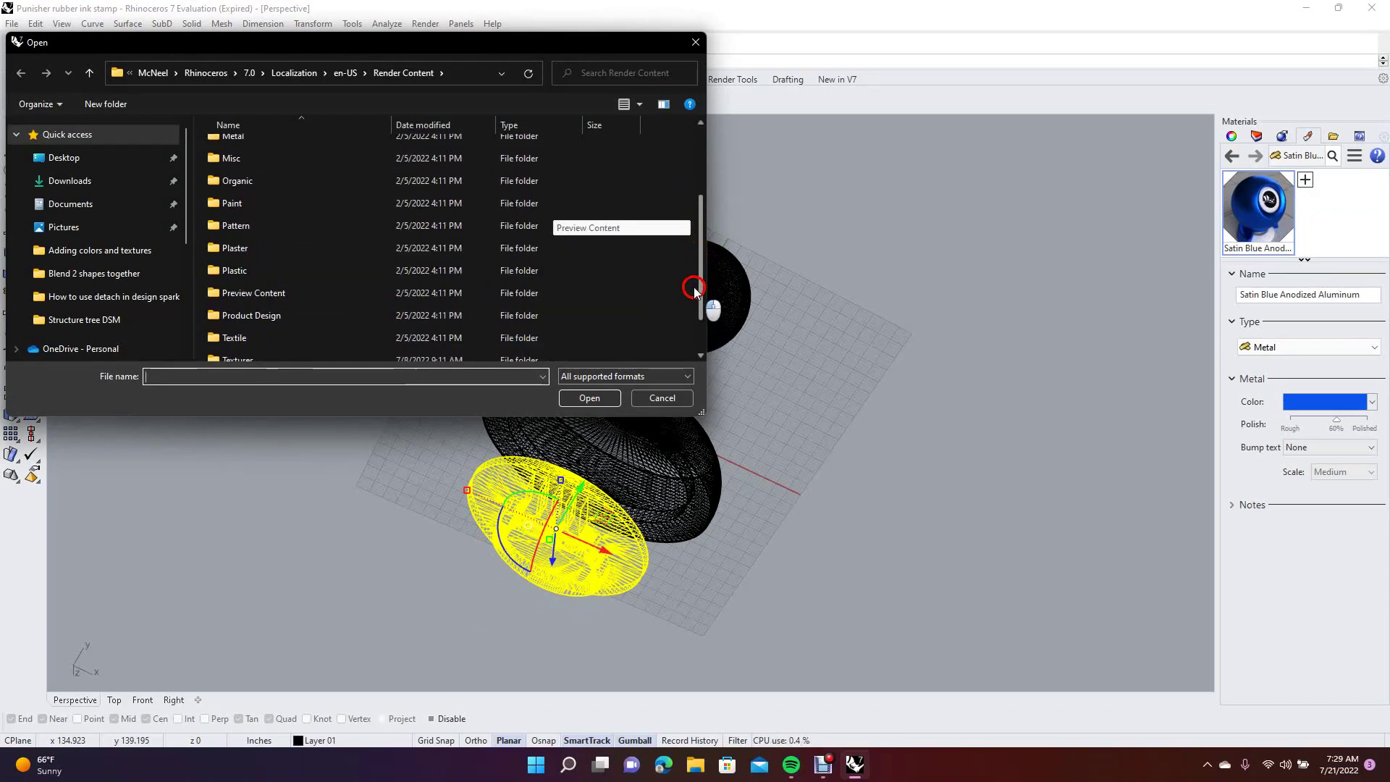
drag(694, 291, 692, 279)
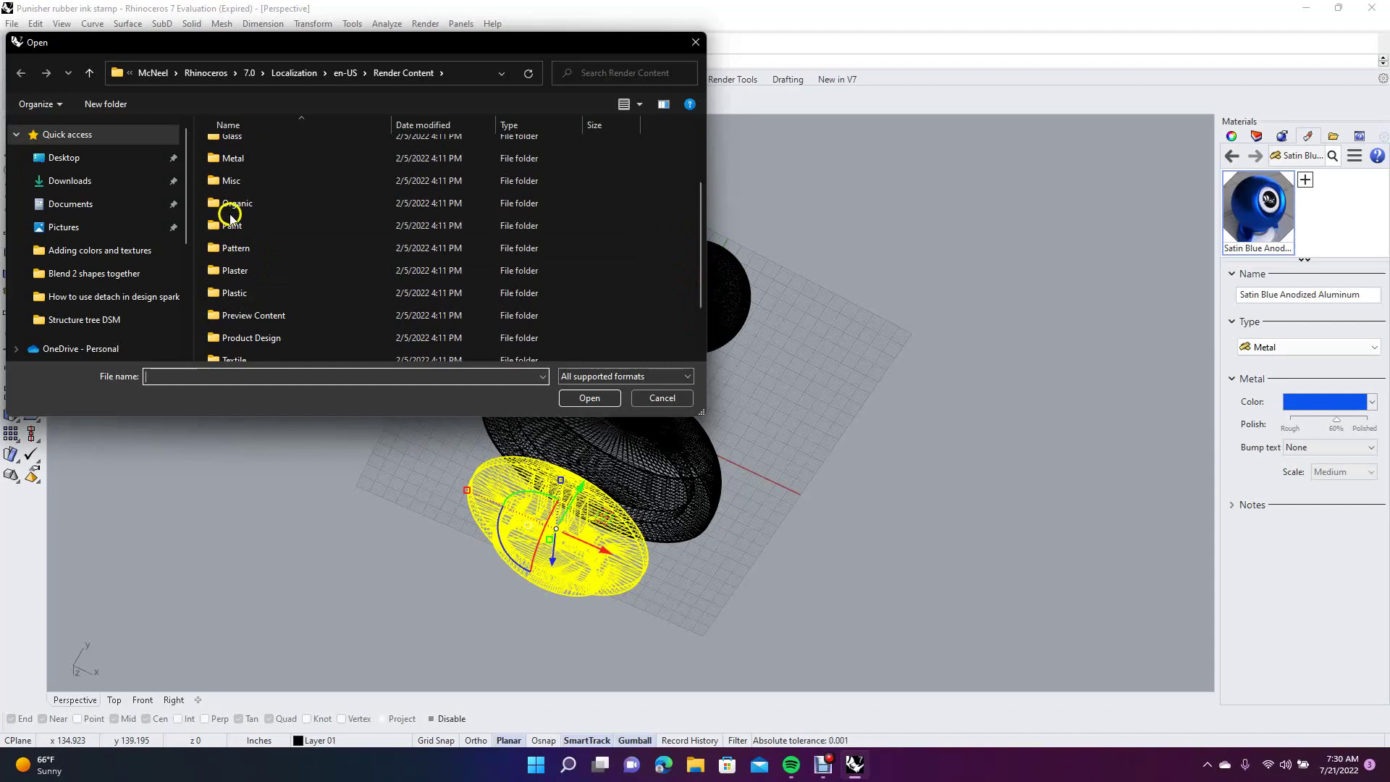
double_click(238, 204)
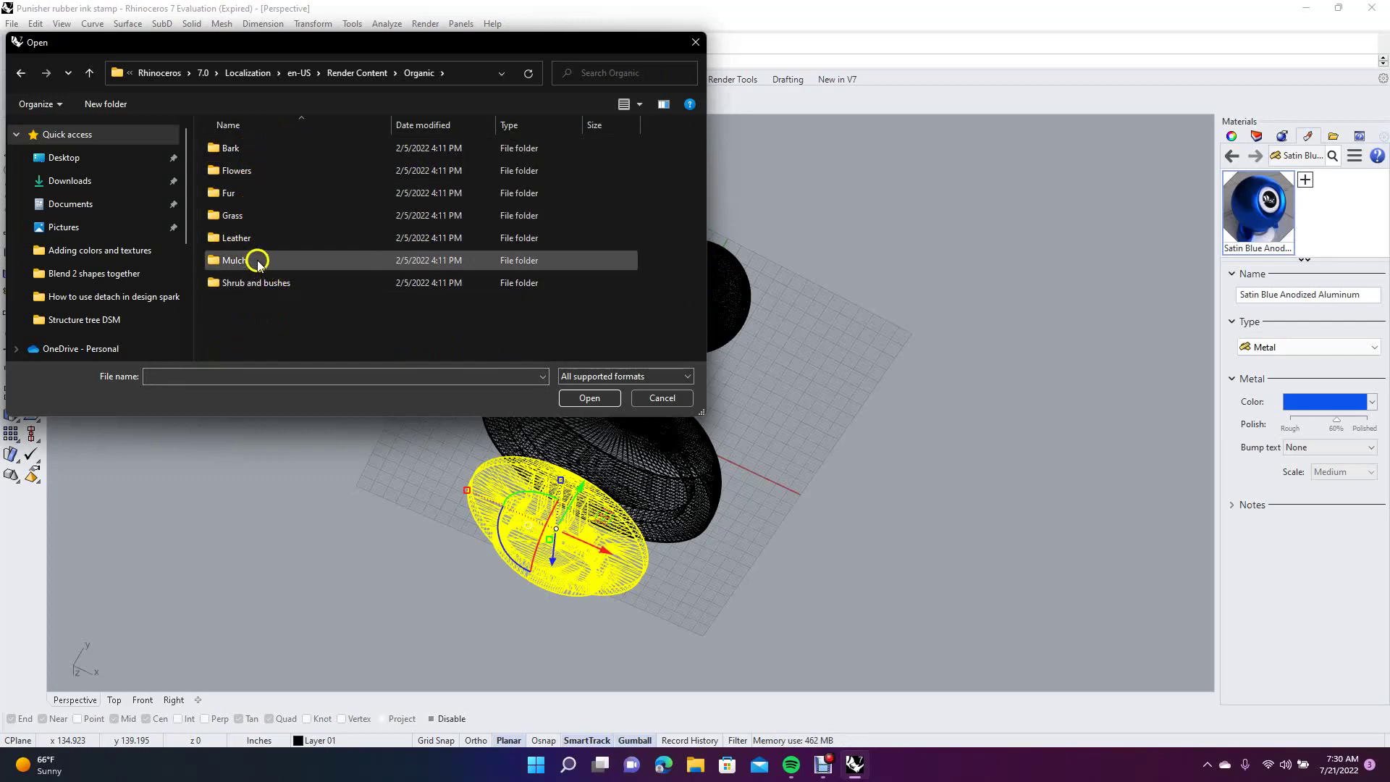
click(20, 74)
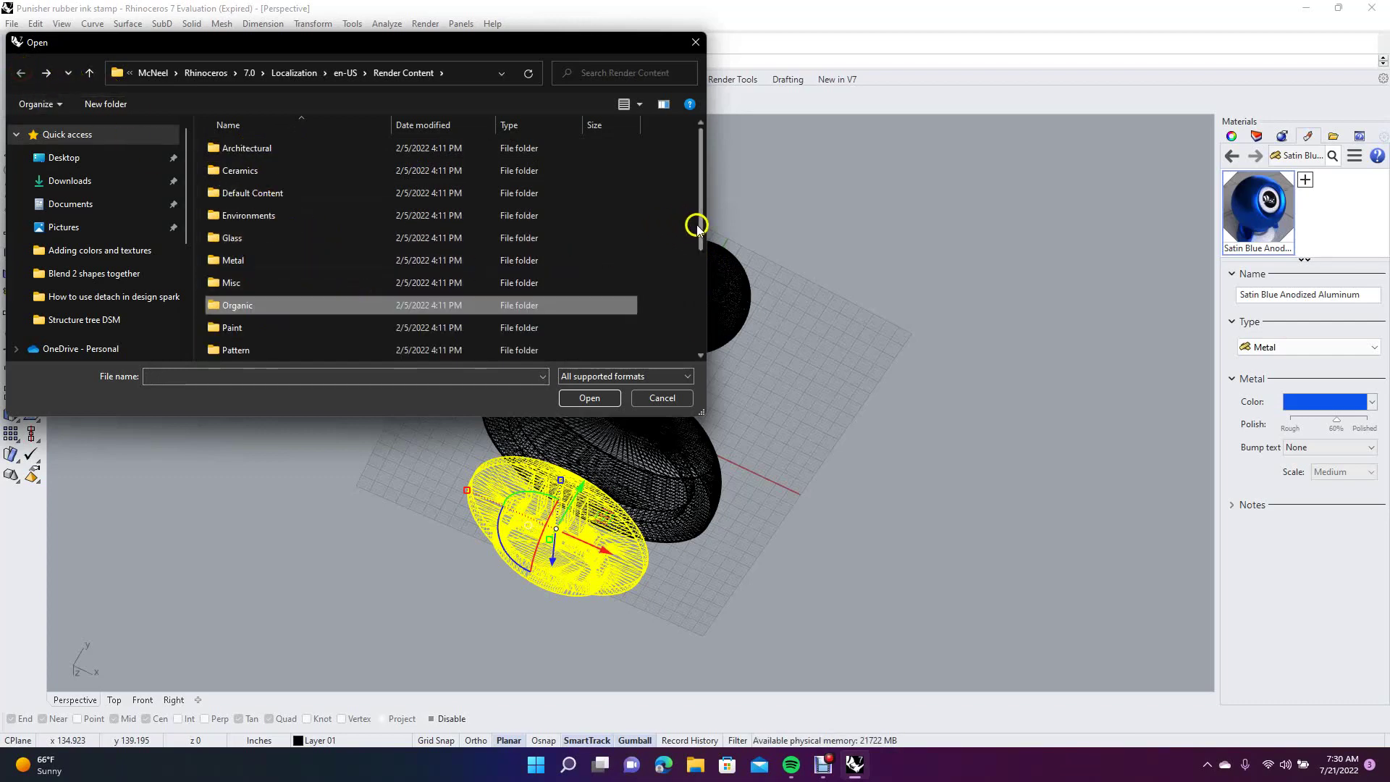
drag(700, 227, 706, 340)
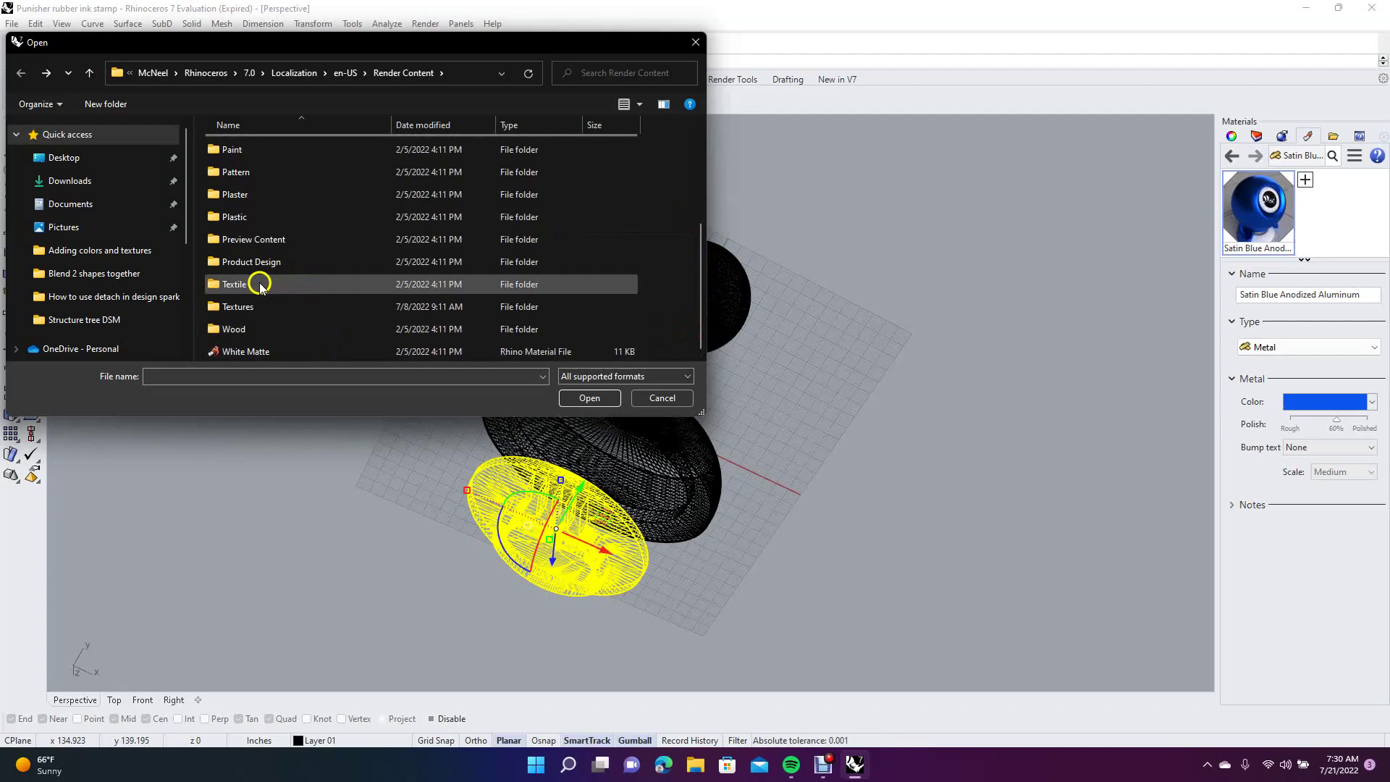
double_click(260, 283)
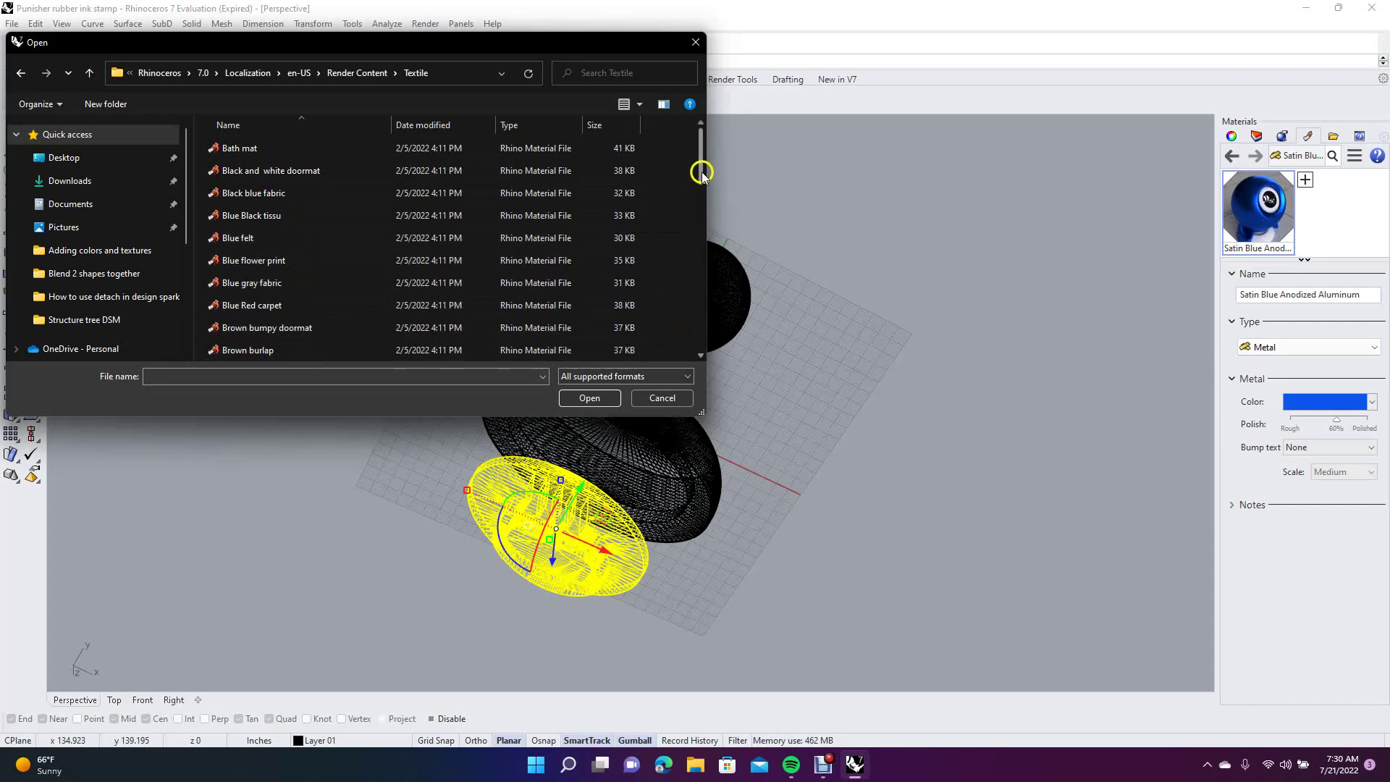
mouse_move(700, 171)
mouse_down()
mouse_move(676, 366)
mouse_move(688, 189)
mouse_up()
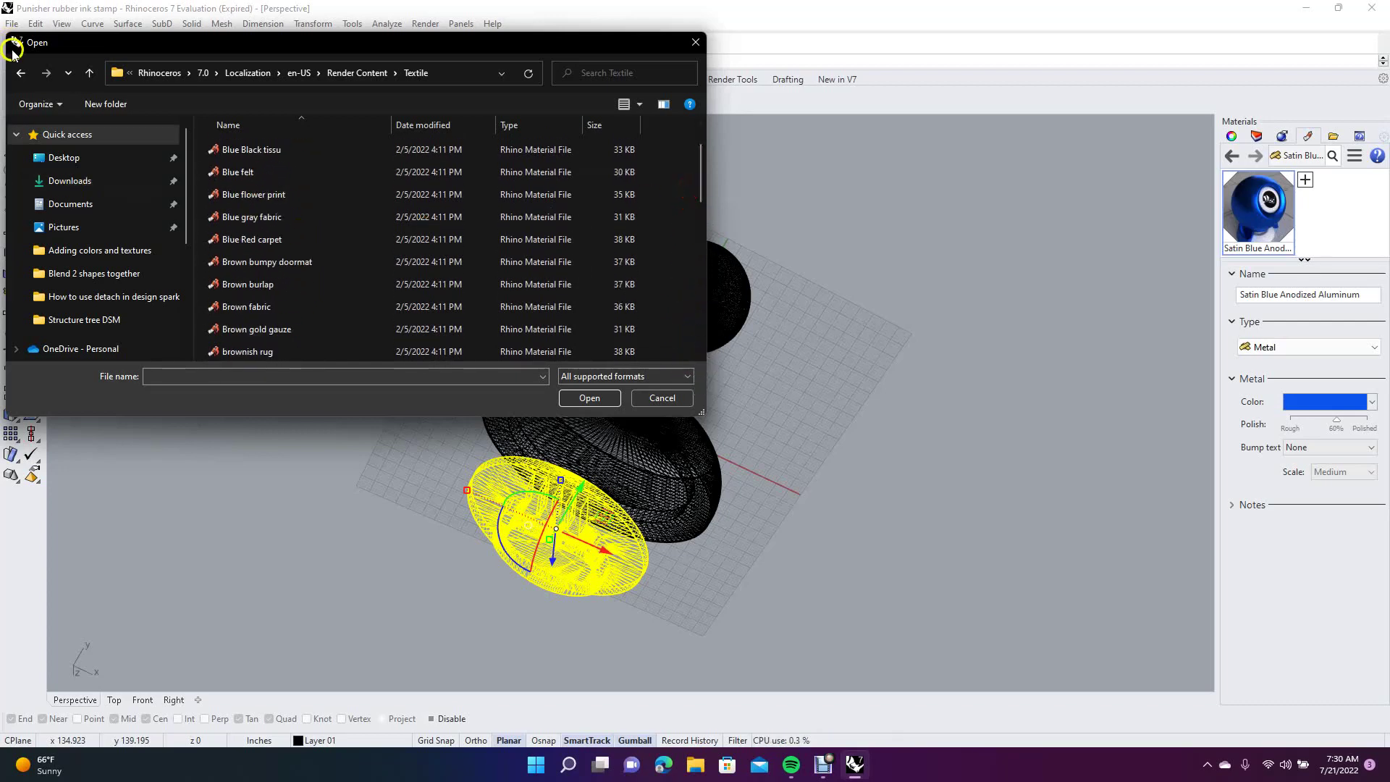
click(22, 74)
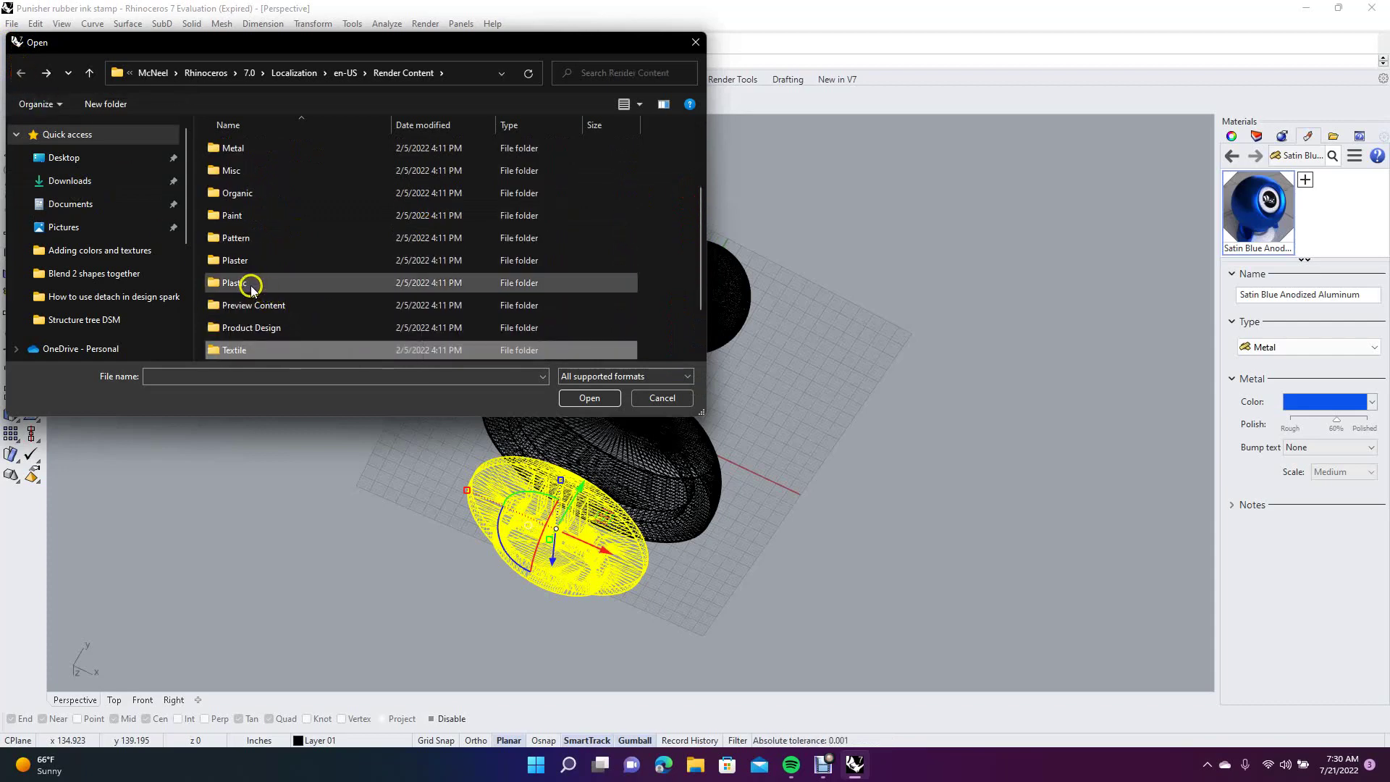
Import Gray Opaque Plastic from the Plastic folder and assign it to the lower disc
double_click(246, 283)
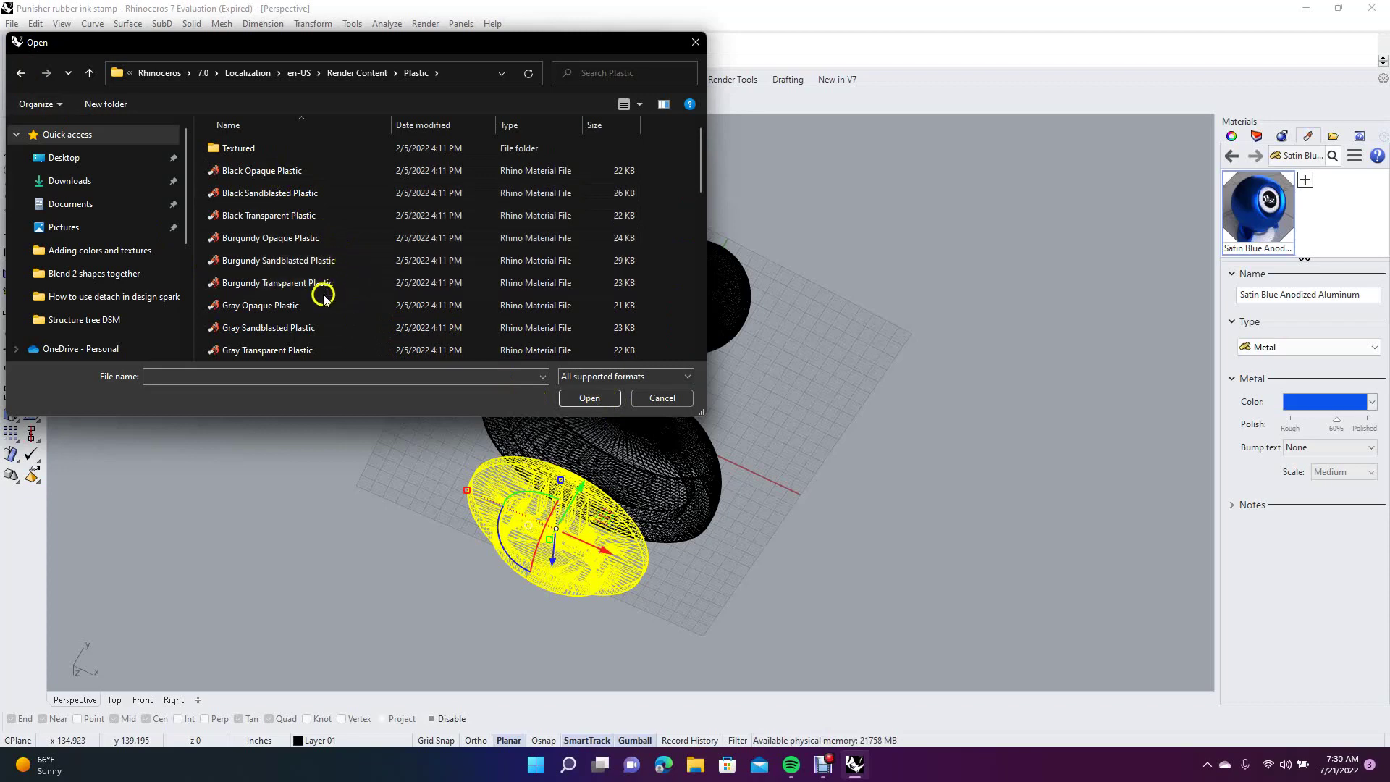
double_click(282, 304)
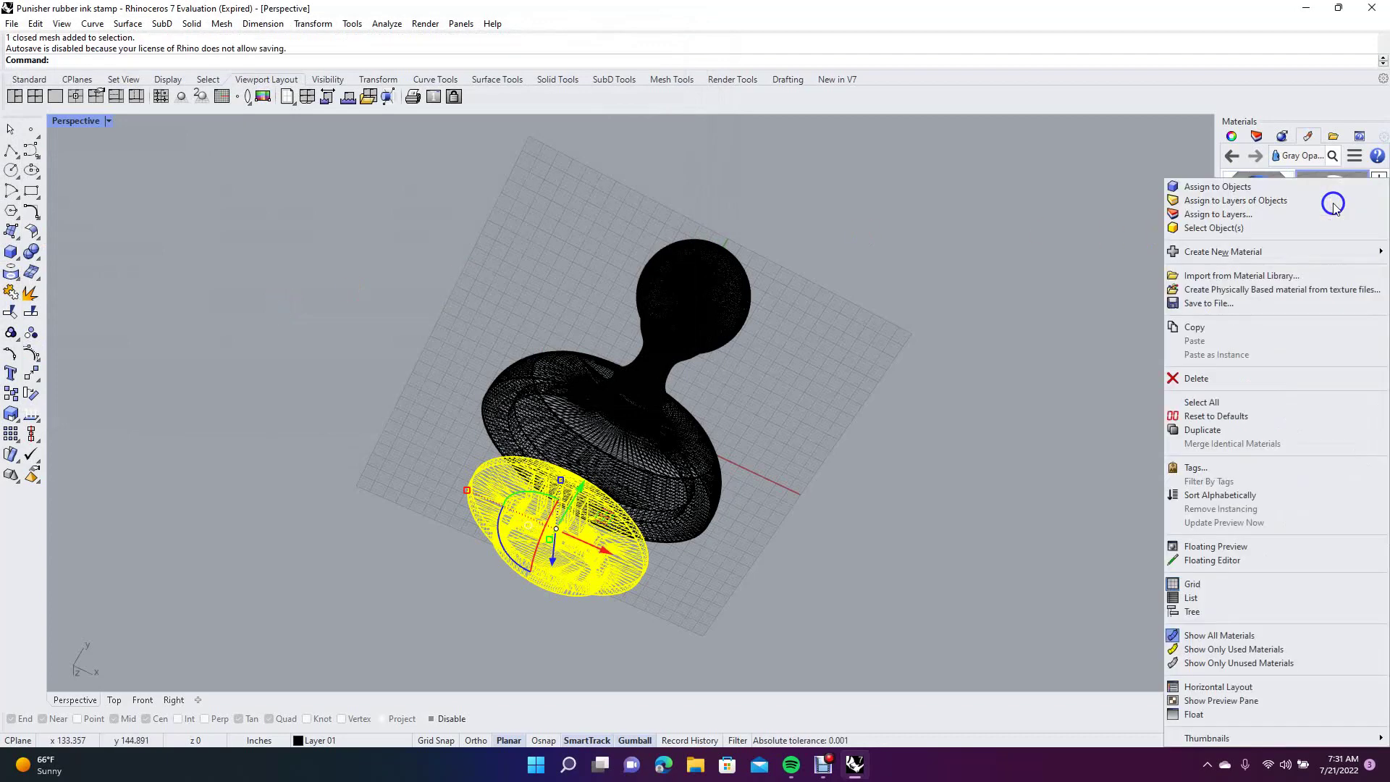
right_click(1336, 205)
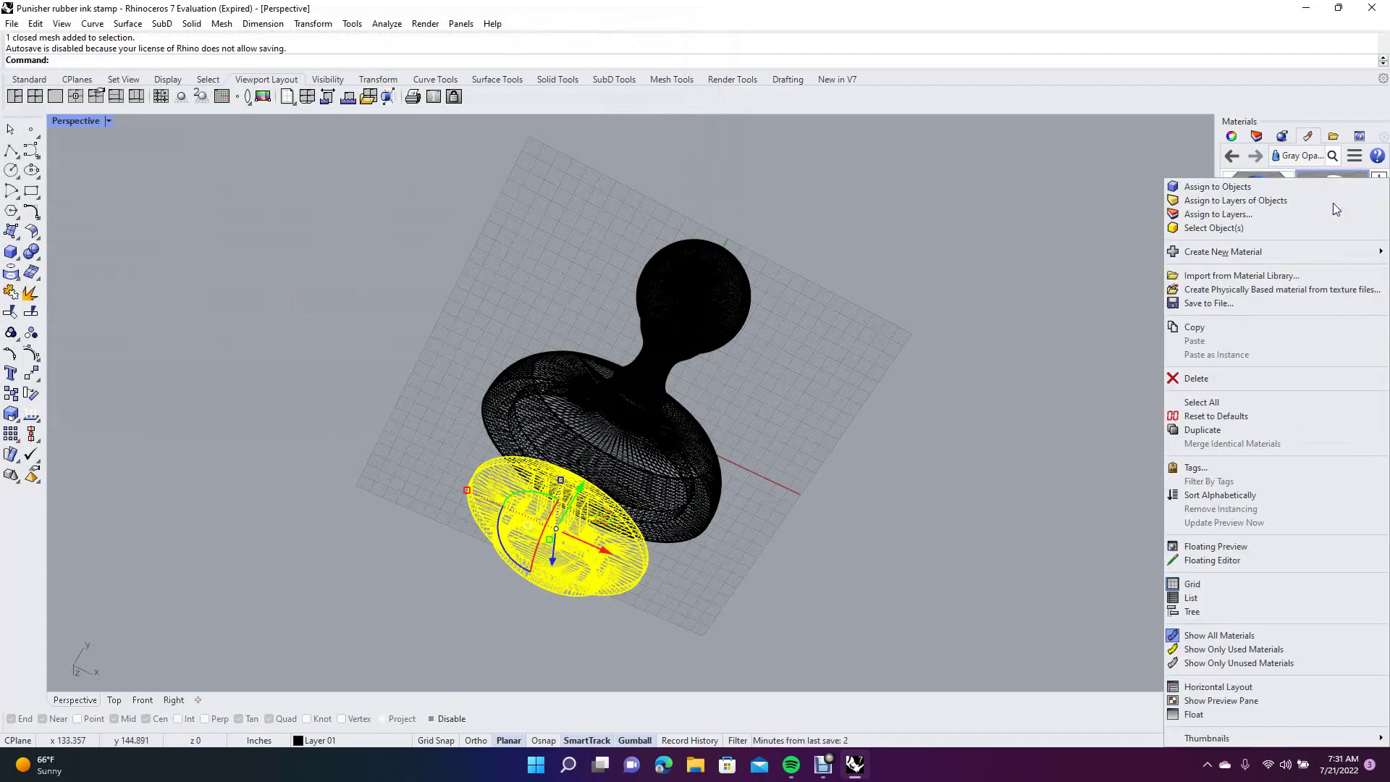
click(1242, 188)
click(440, 286)
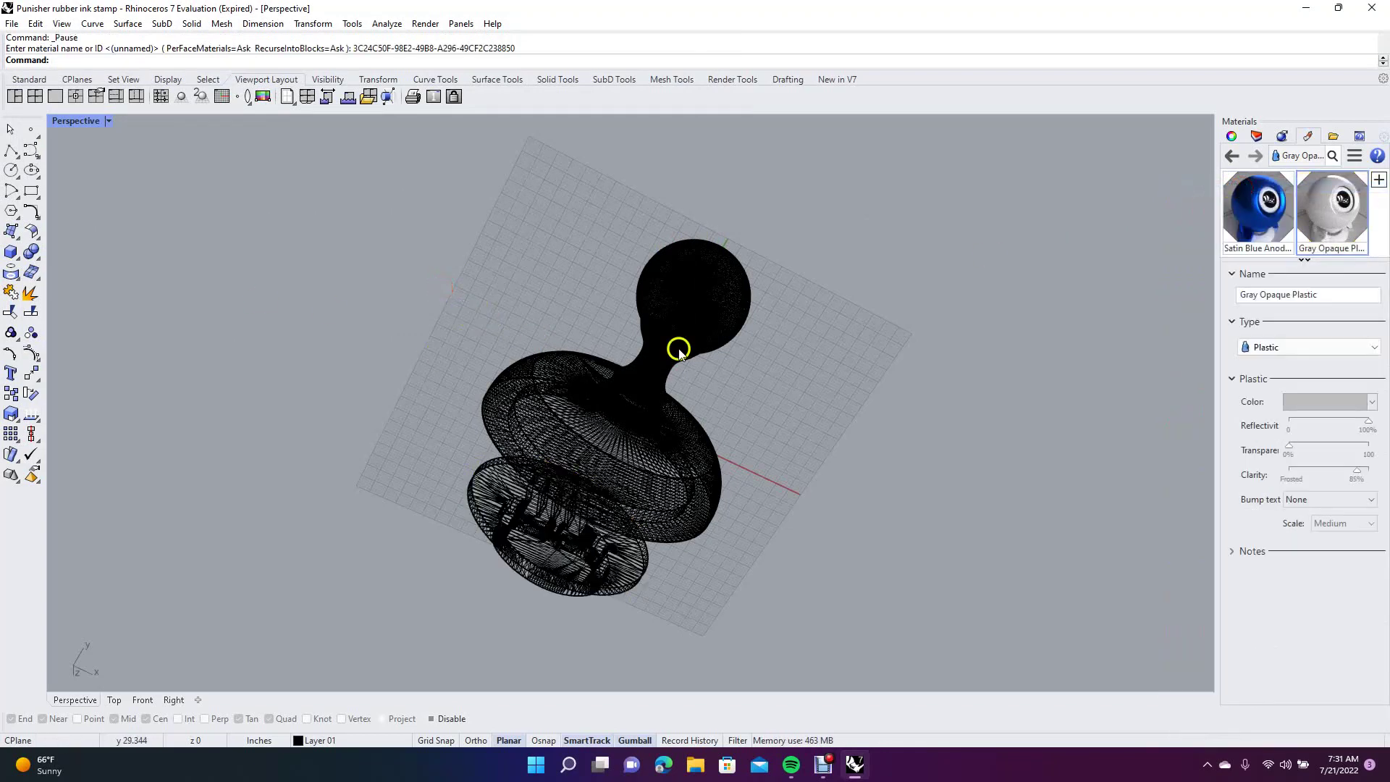
Switch the Perspective view to Raytraced display and orbit it to face the stamp
click(63, 24)
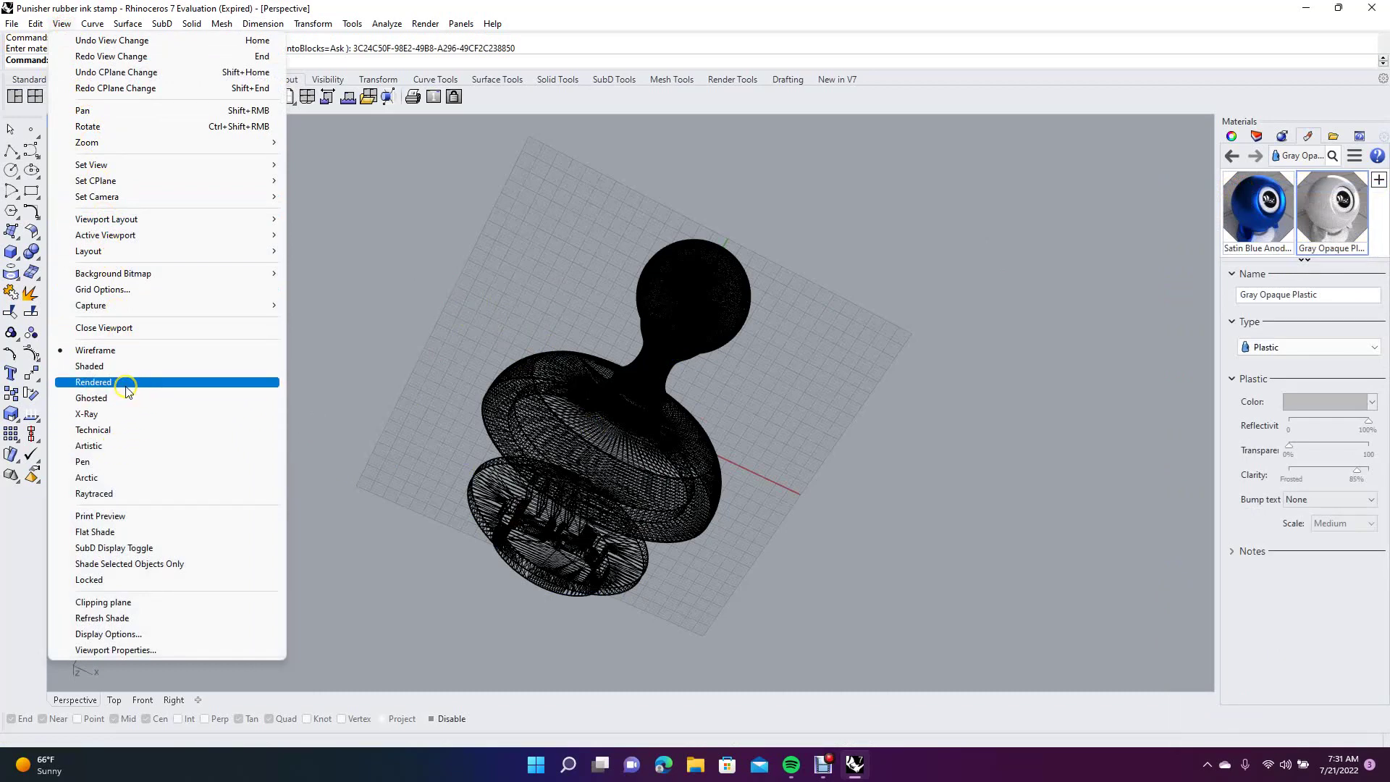
click(121, 495)
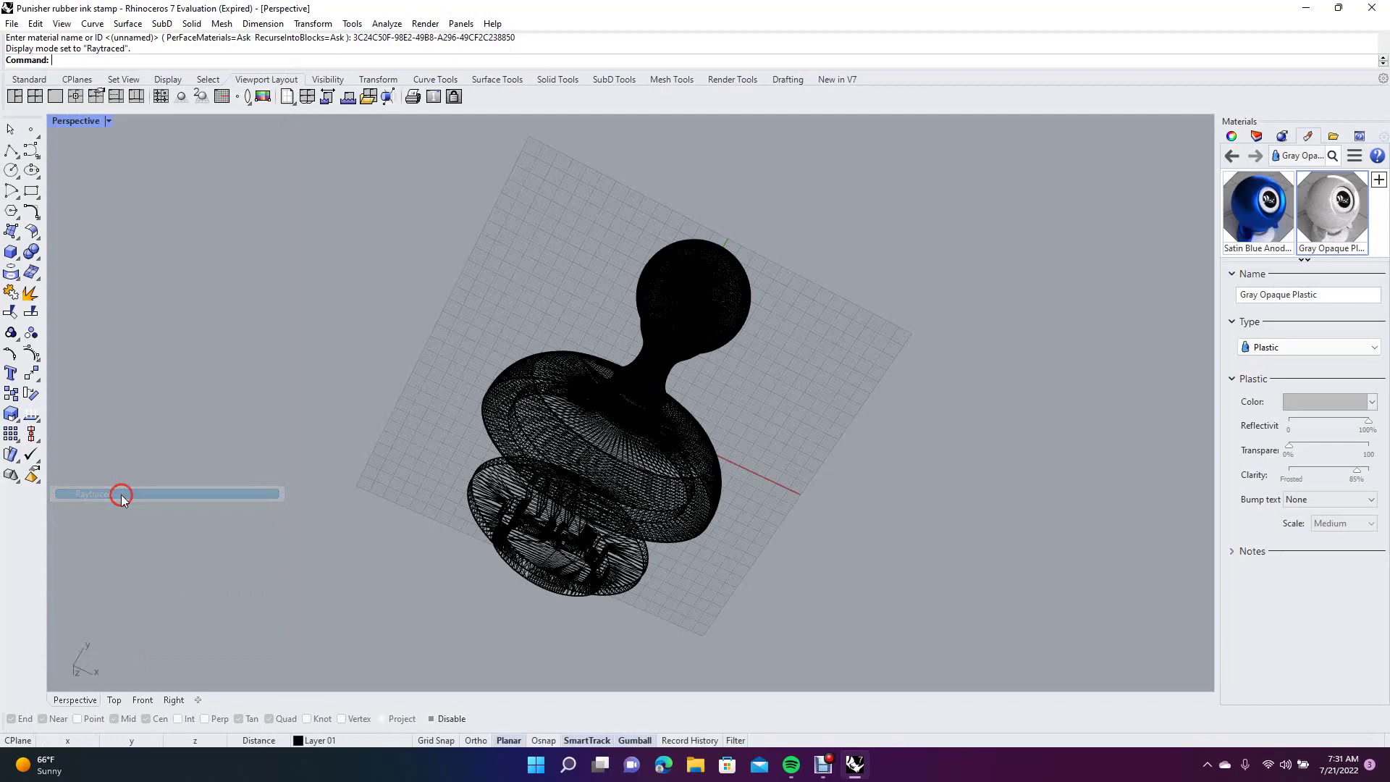
right_drag(826, 386, 825, 246)
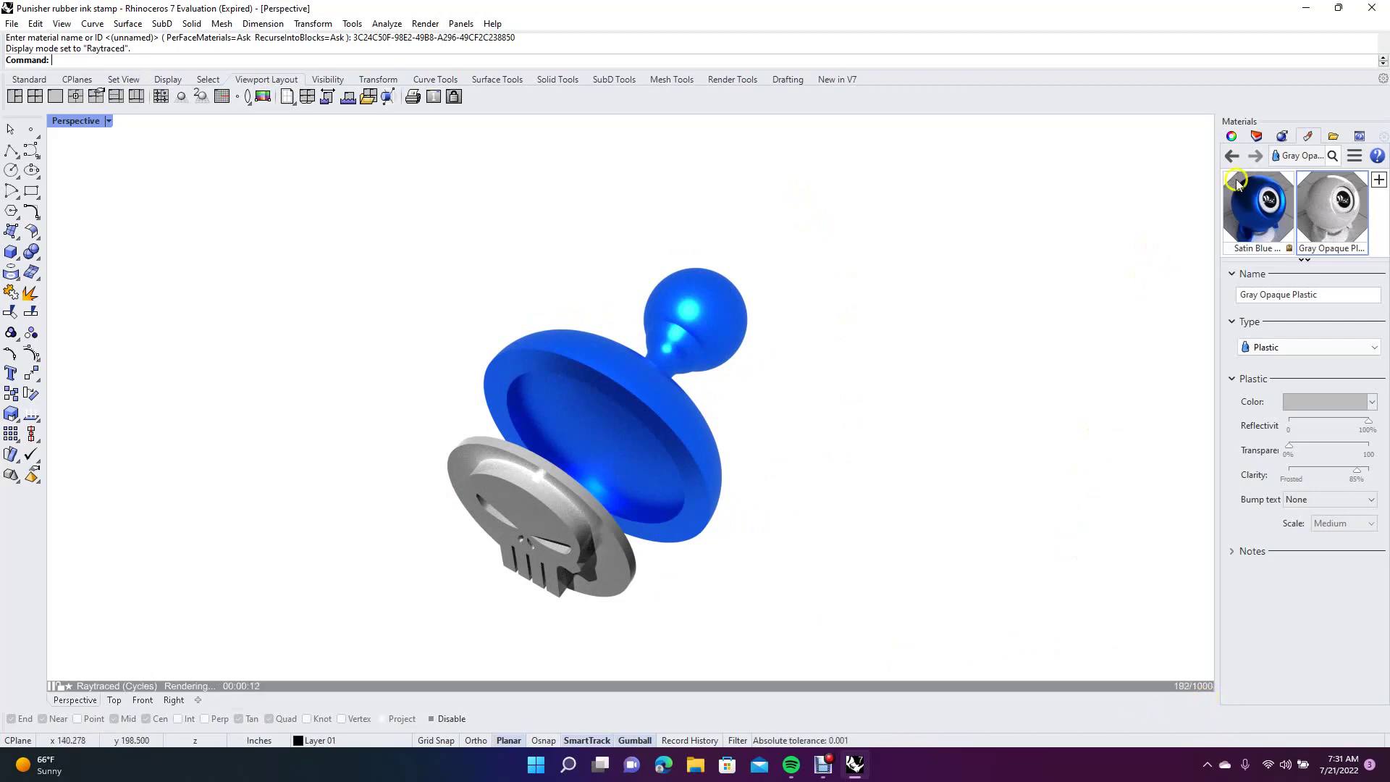
Set the render backdrop to solid Gray (#BEBEBE) and select the skull stamp disc
click(1282, 138)
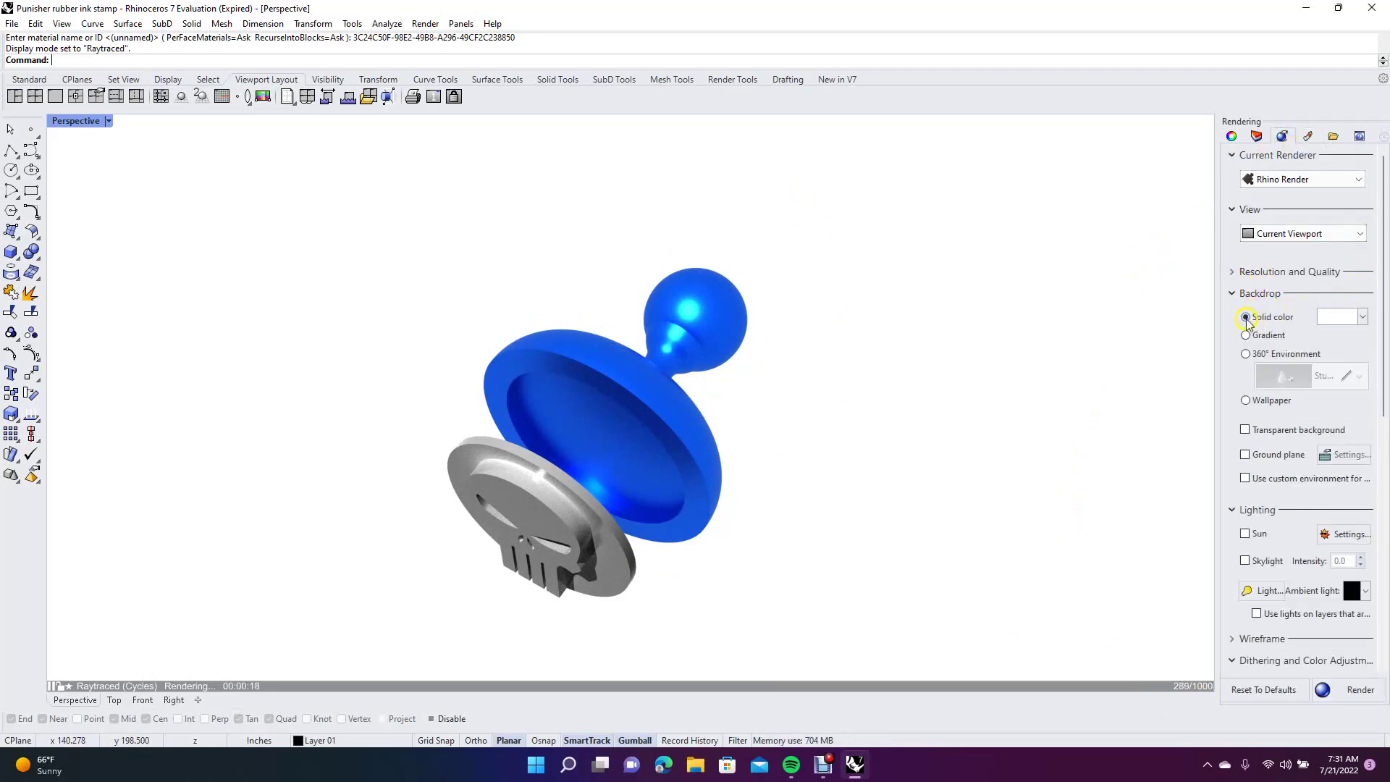
click(1341, 319)
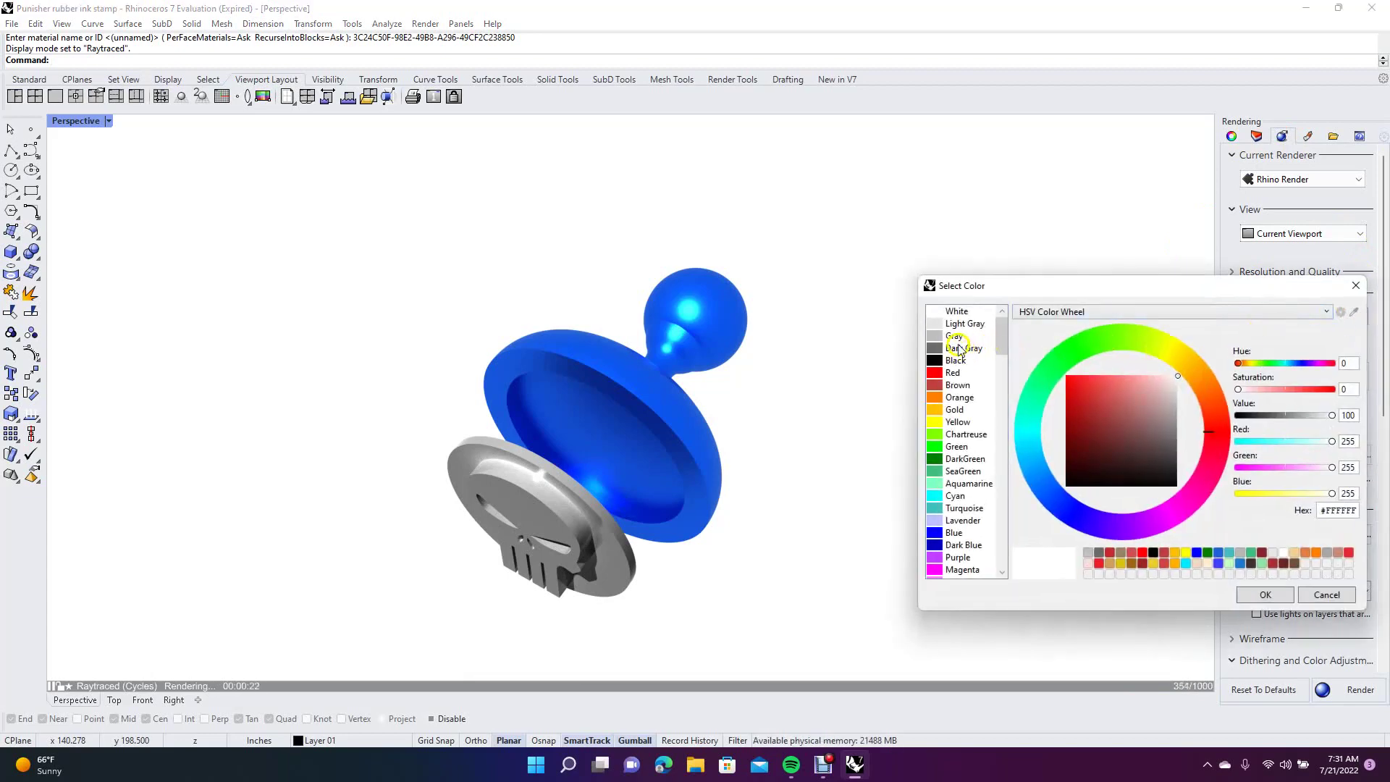
click(955, 336)
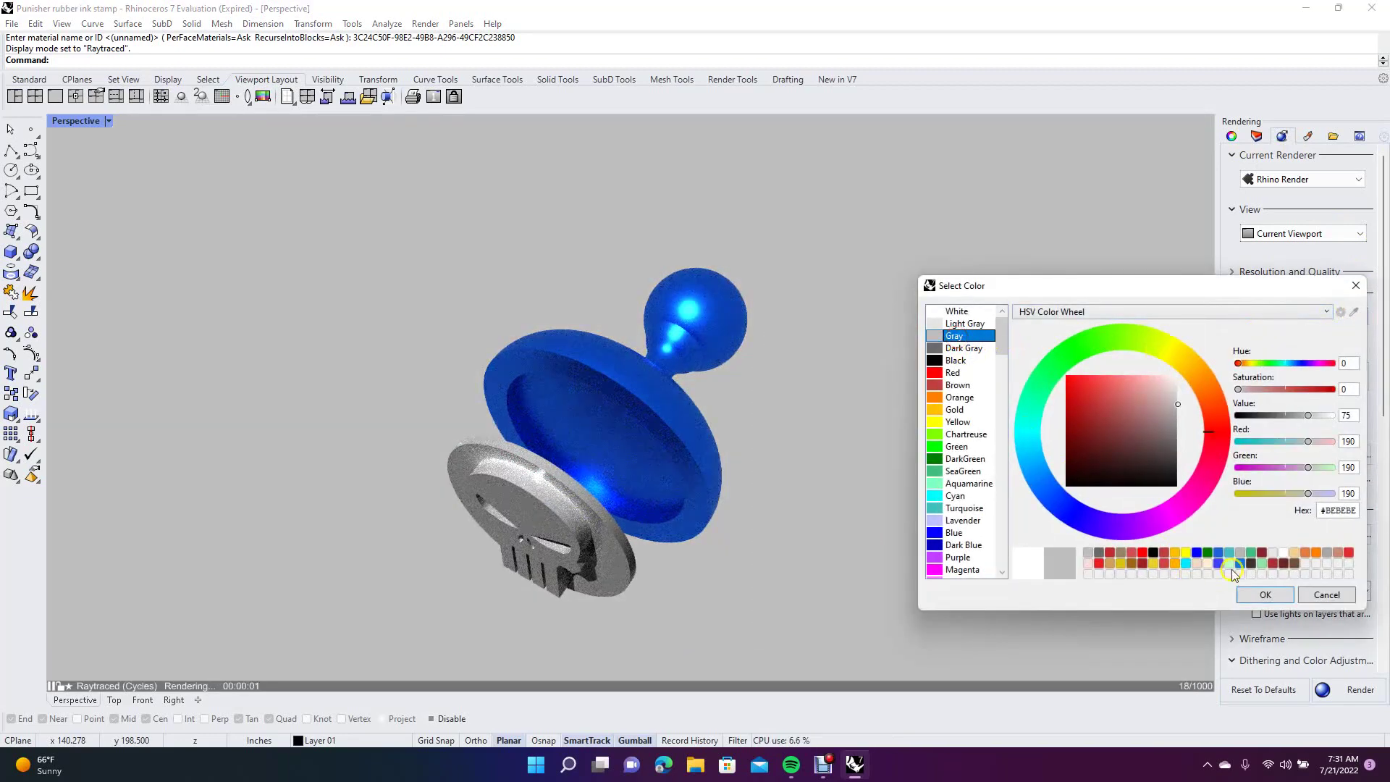
click(1265, 594)
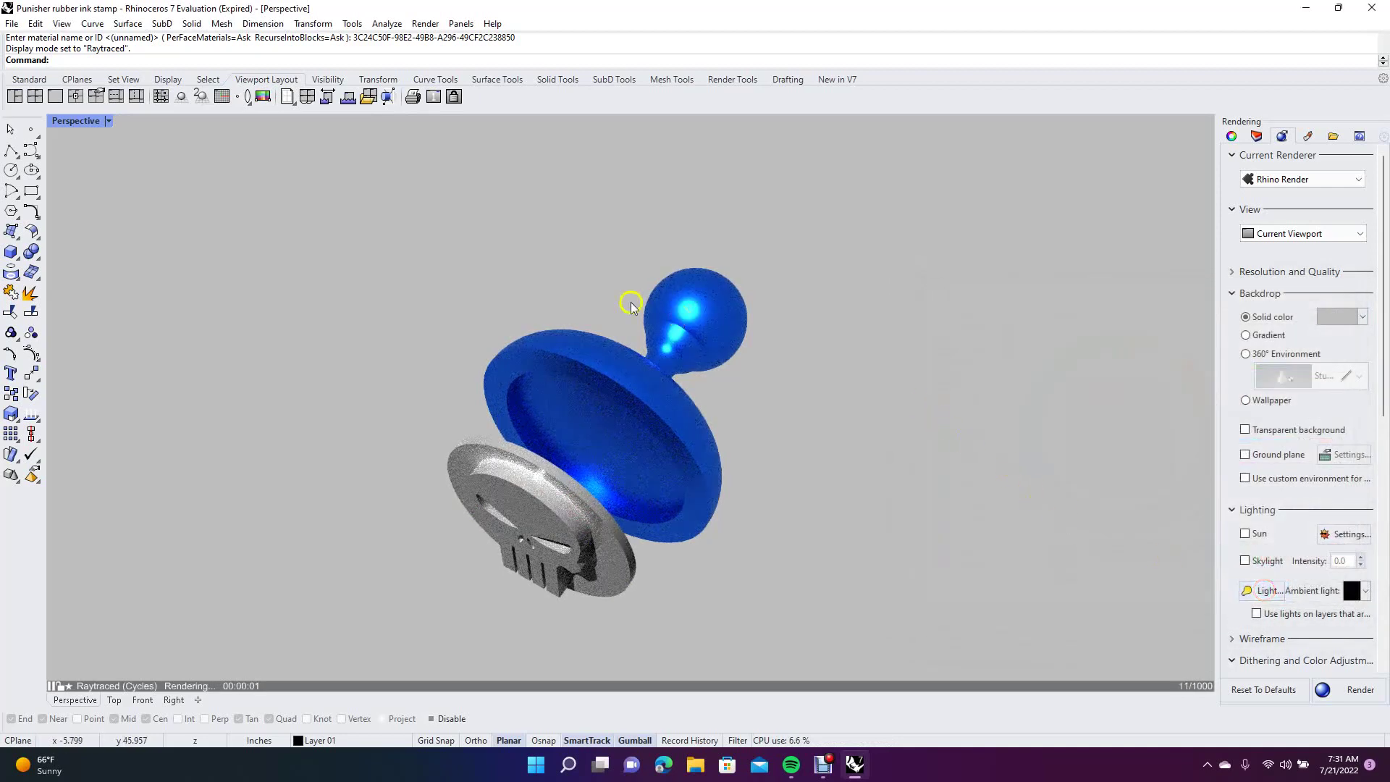
click(516, 505)
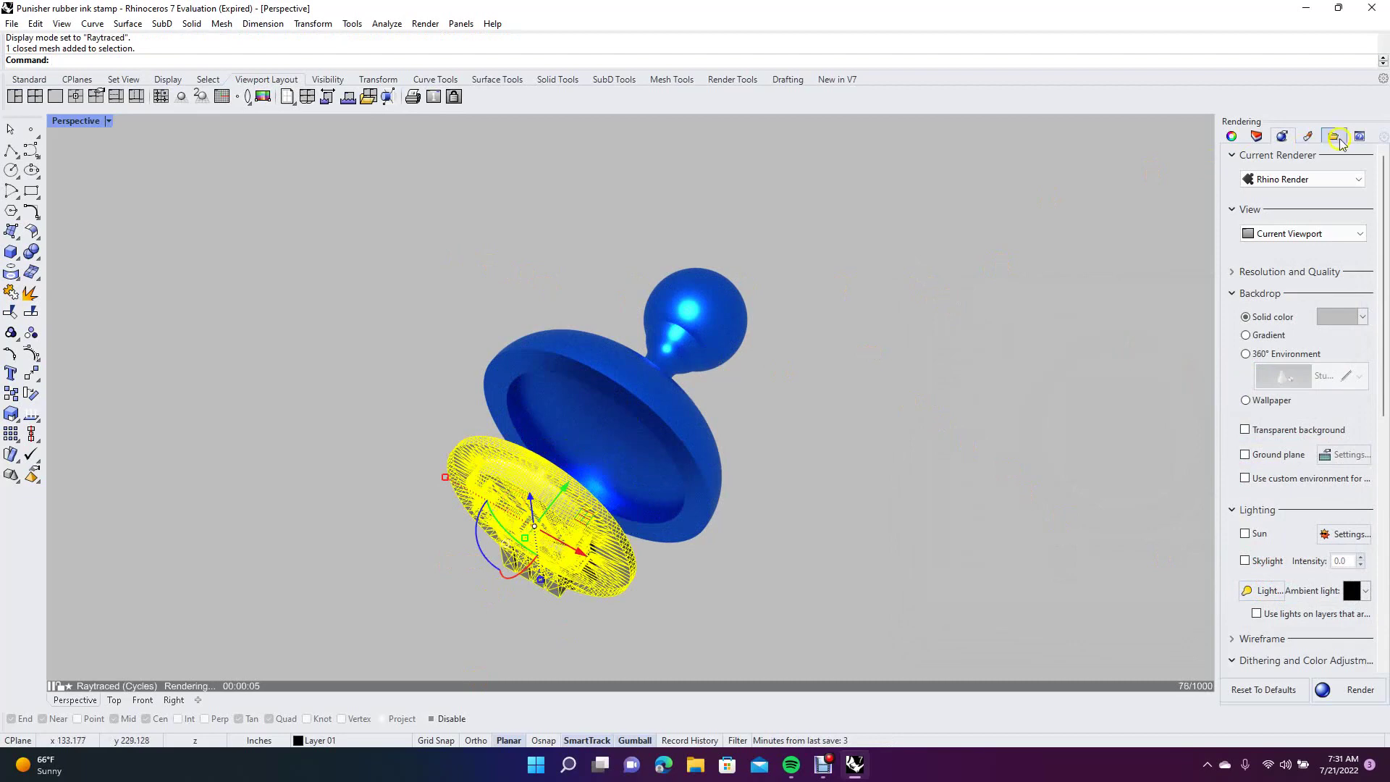
Change the stamp disc's plastic material color to red (#EB2020)
click(1309, 136)
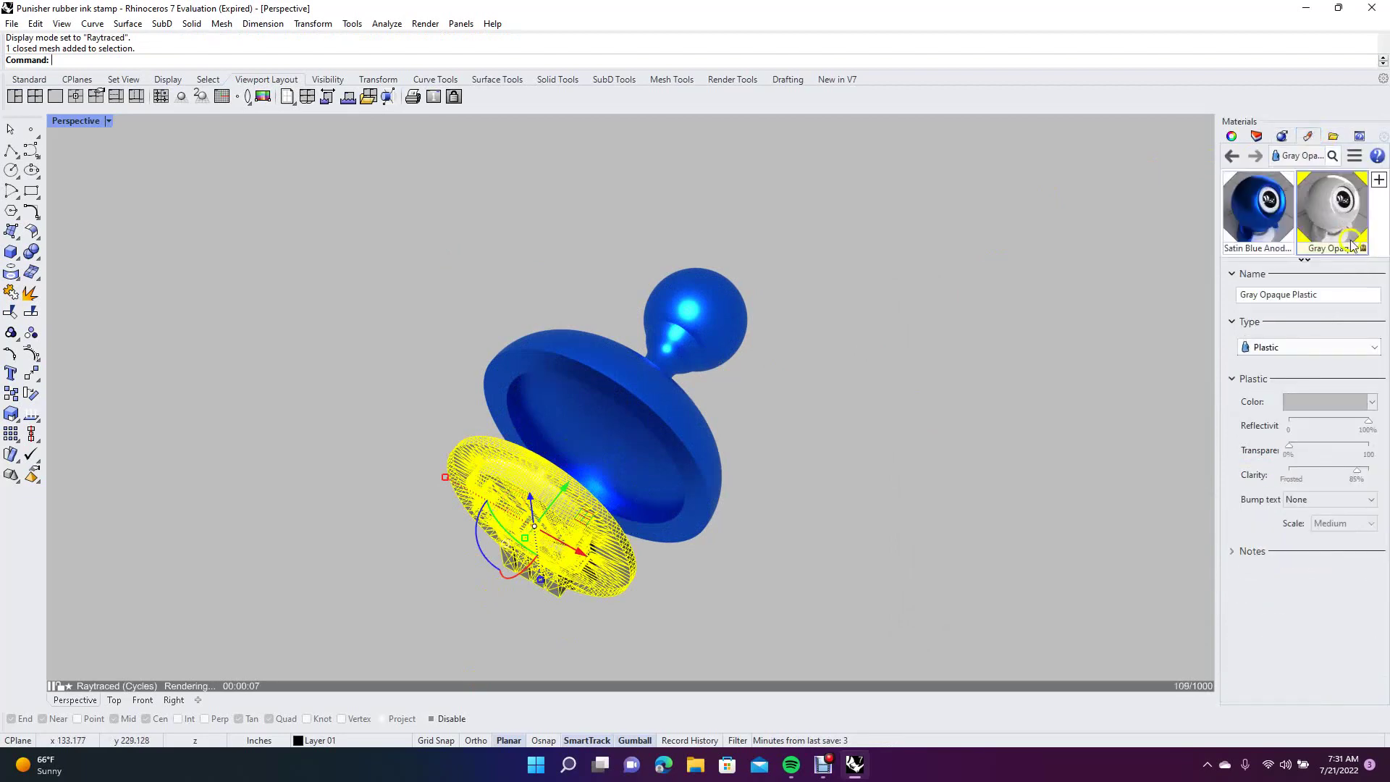
click(1324, 403)
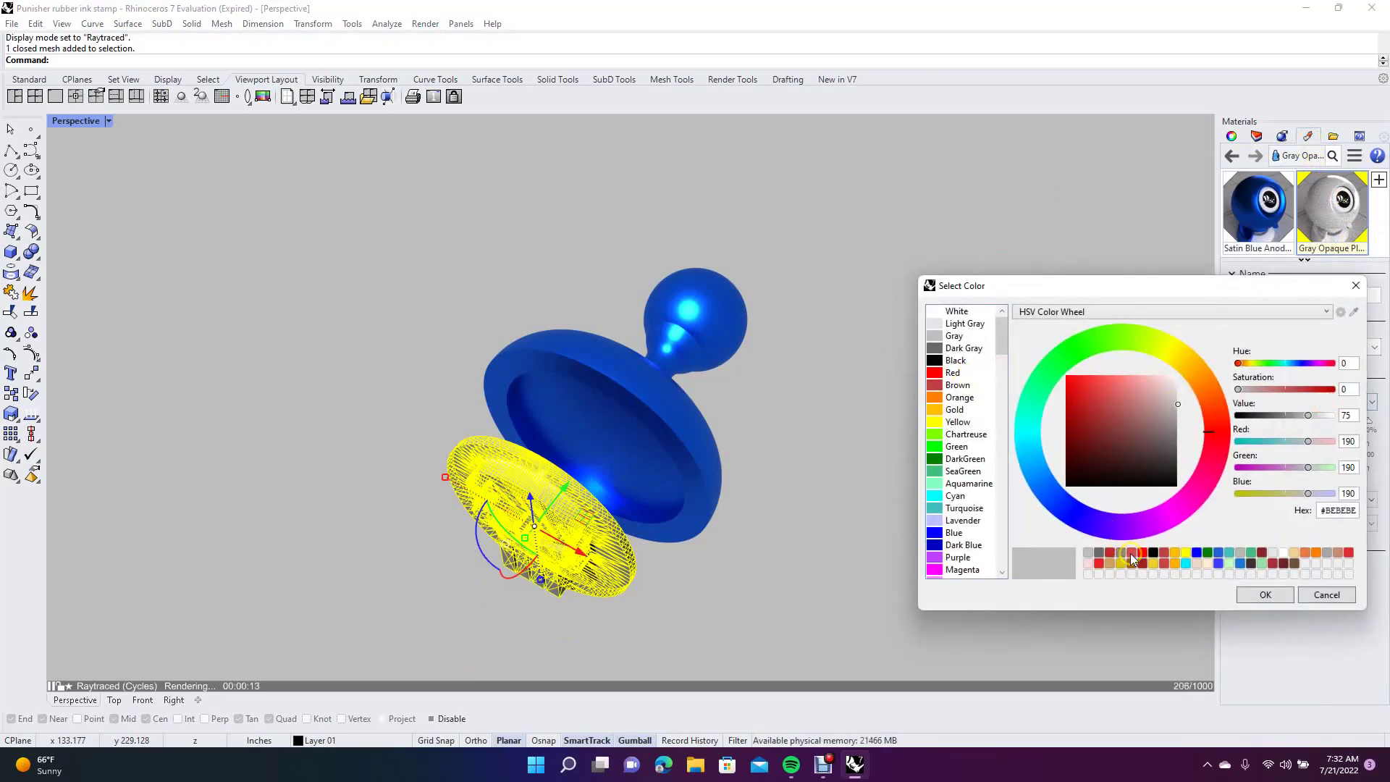
click(1097, 563)
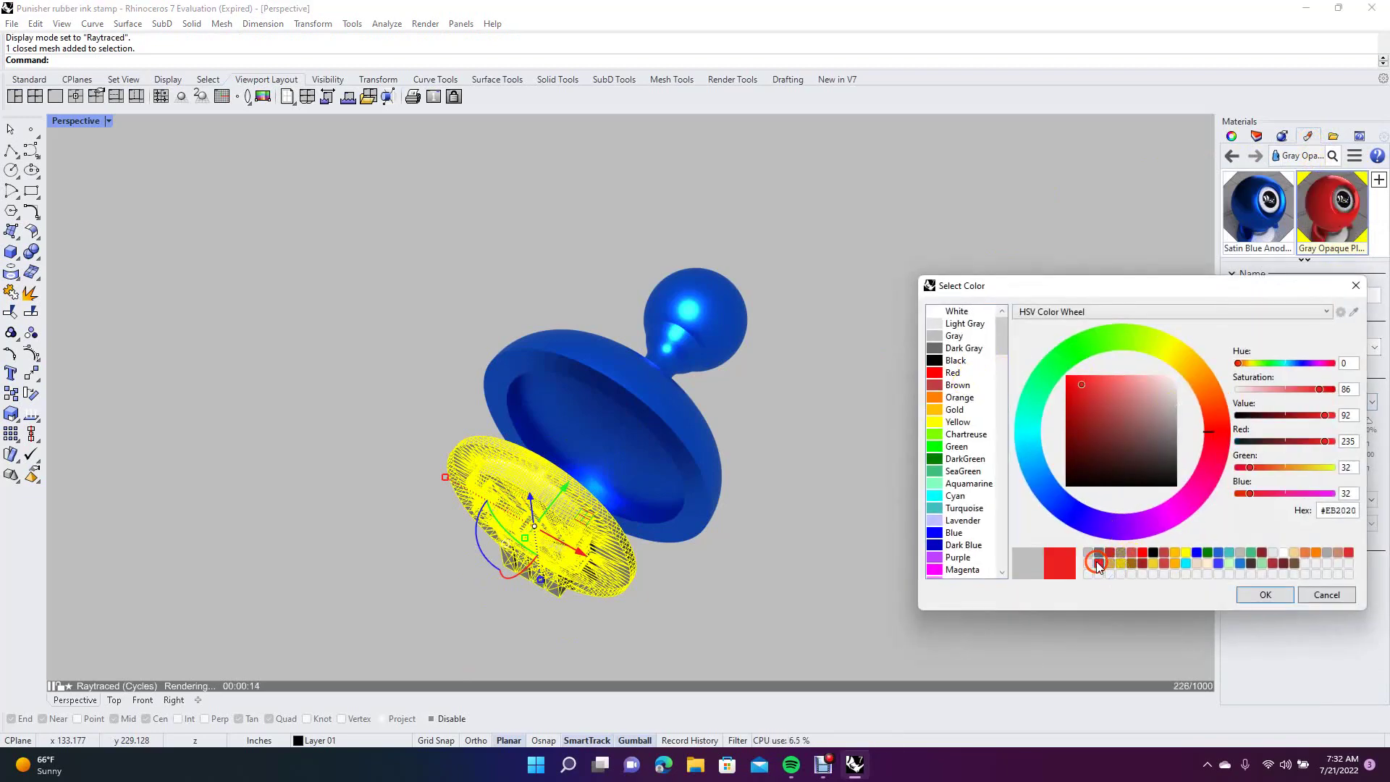
click(1266, 595)
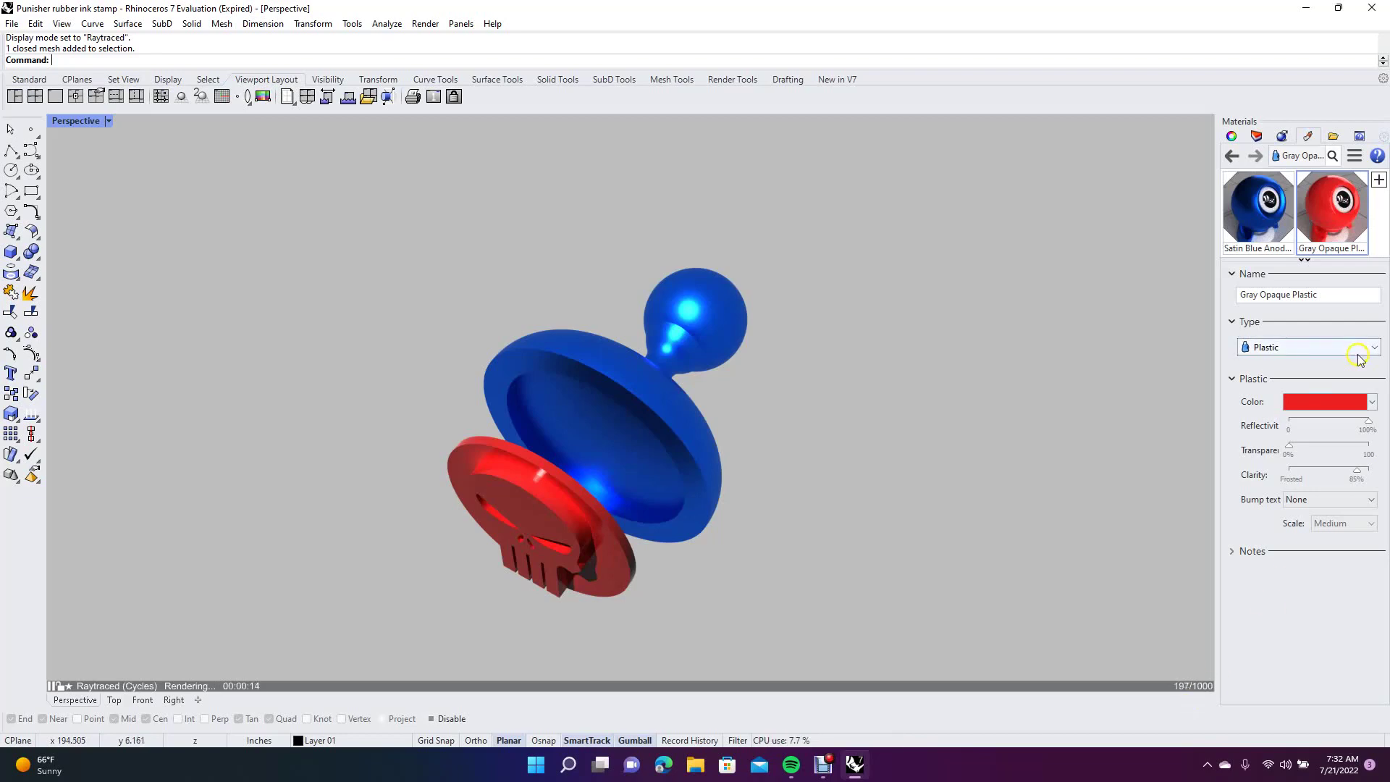
Show the Rendering settings panel and try Sun and Skylight, leaving both unchecked
click(1314, 177)
click(1281, 136)
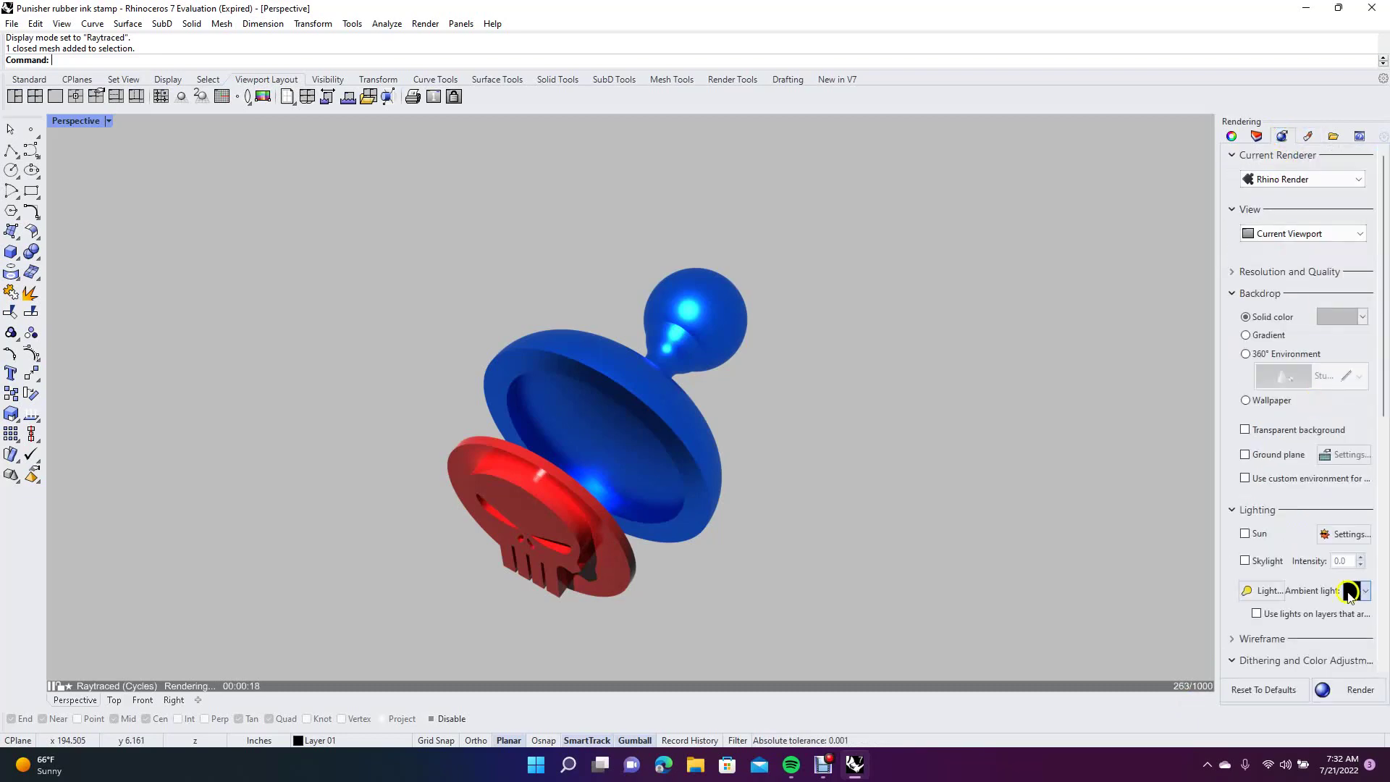
click(1304, 573)
click(1245, 535)
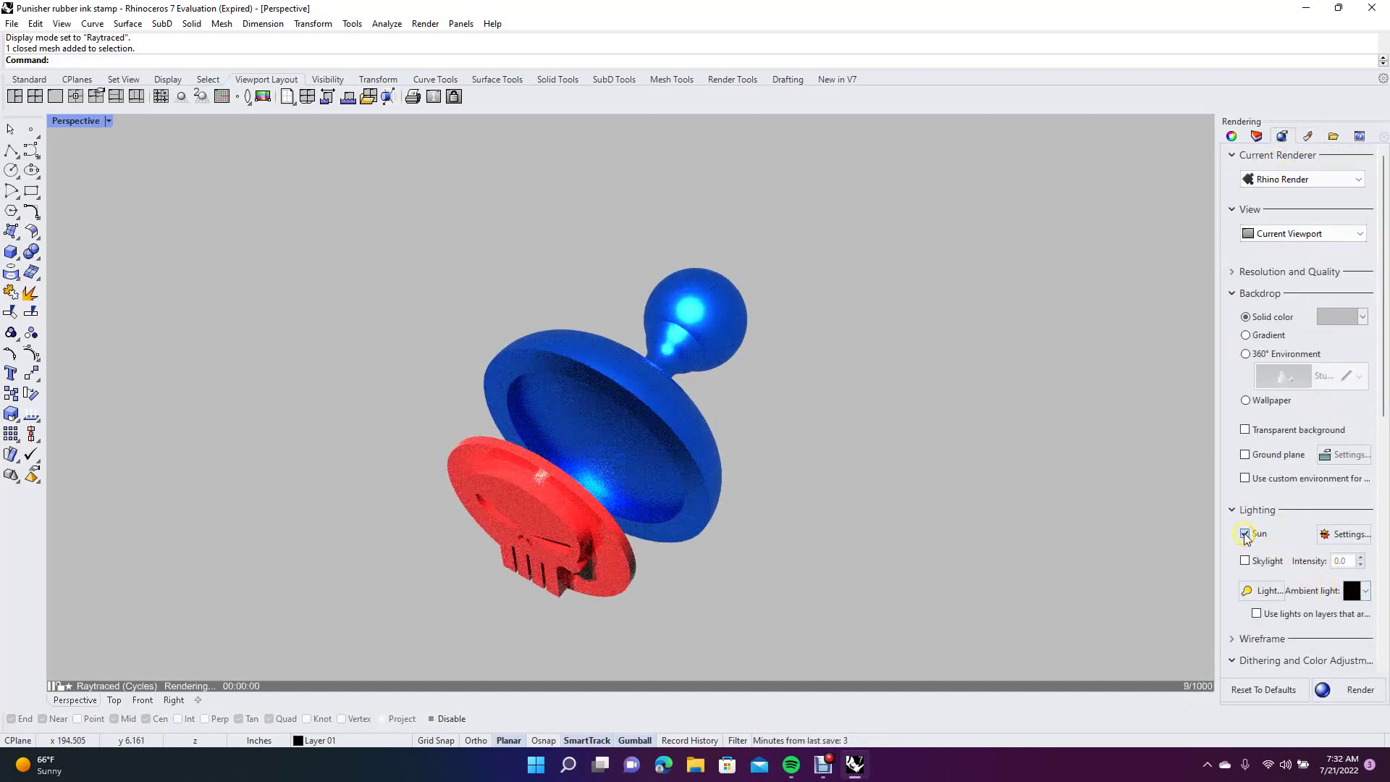
click(1244, 534)
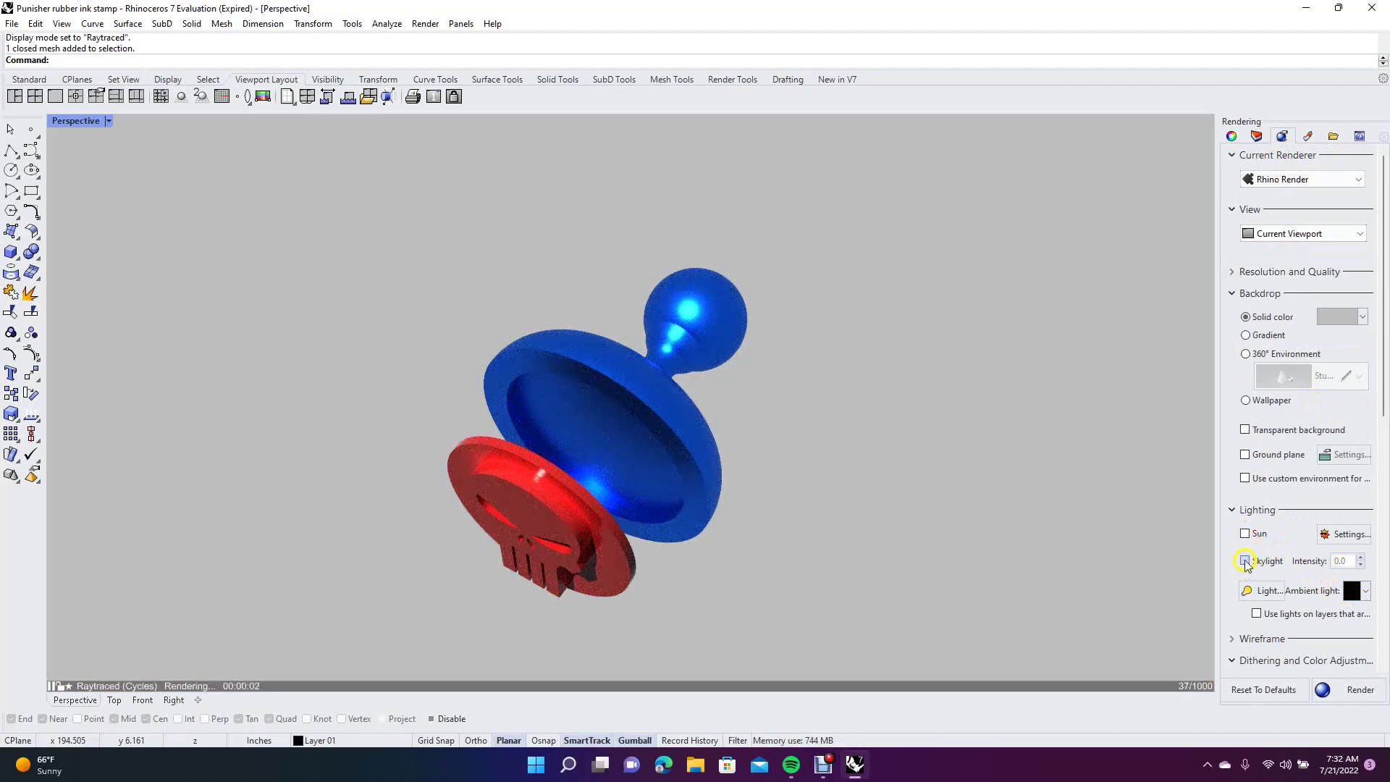
click(1245, 561)
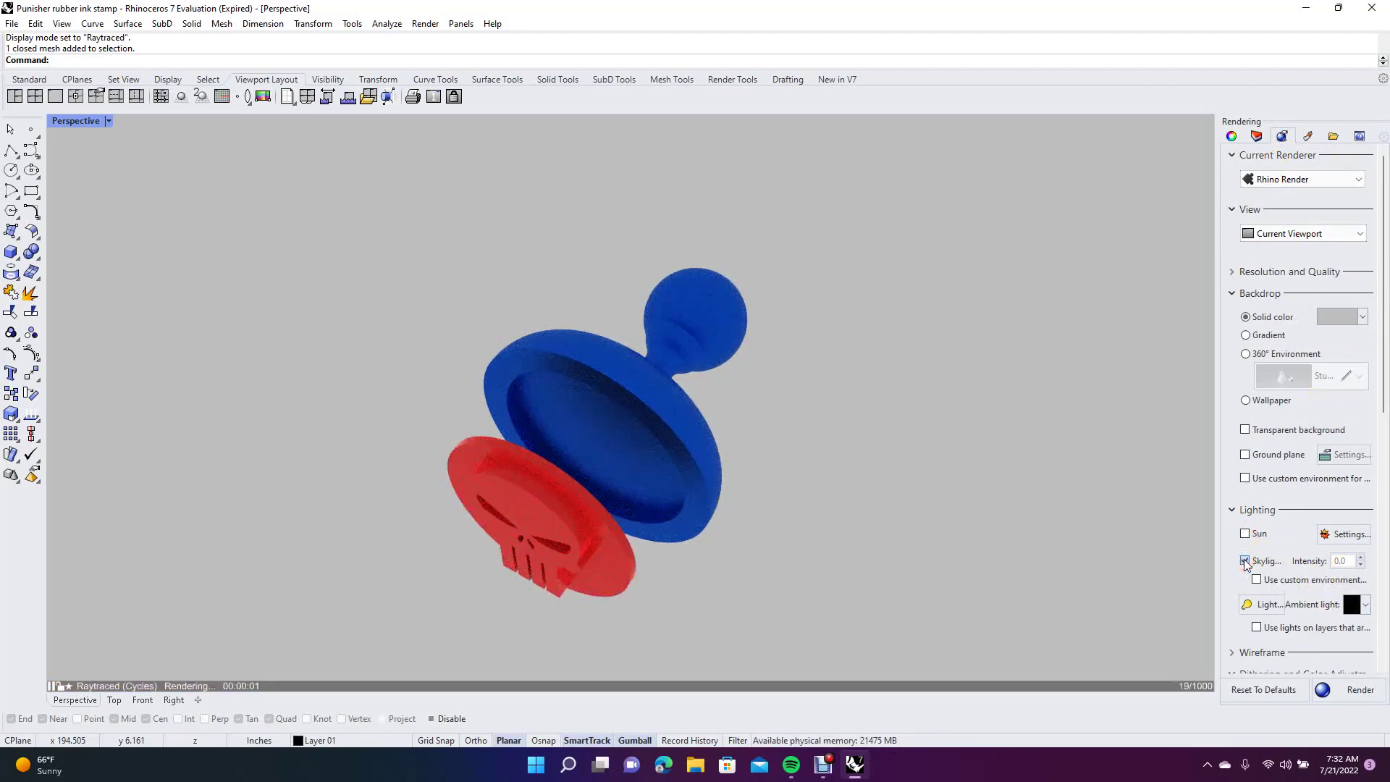
click(1244, 561)
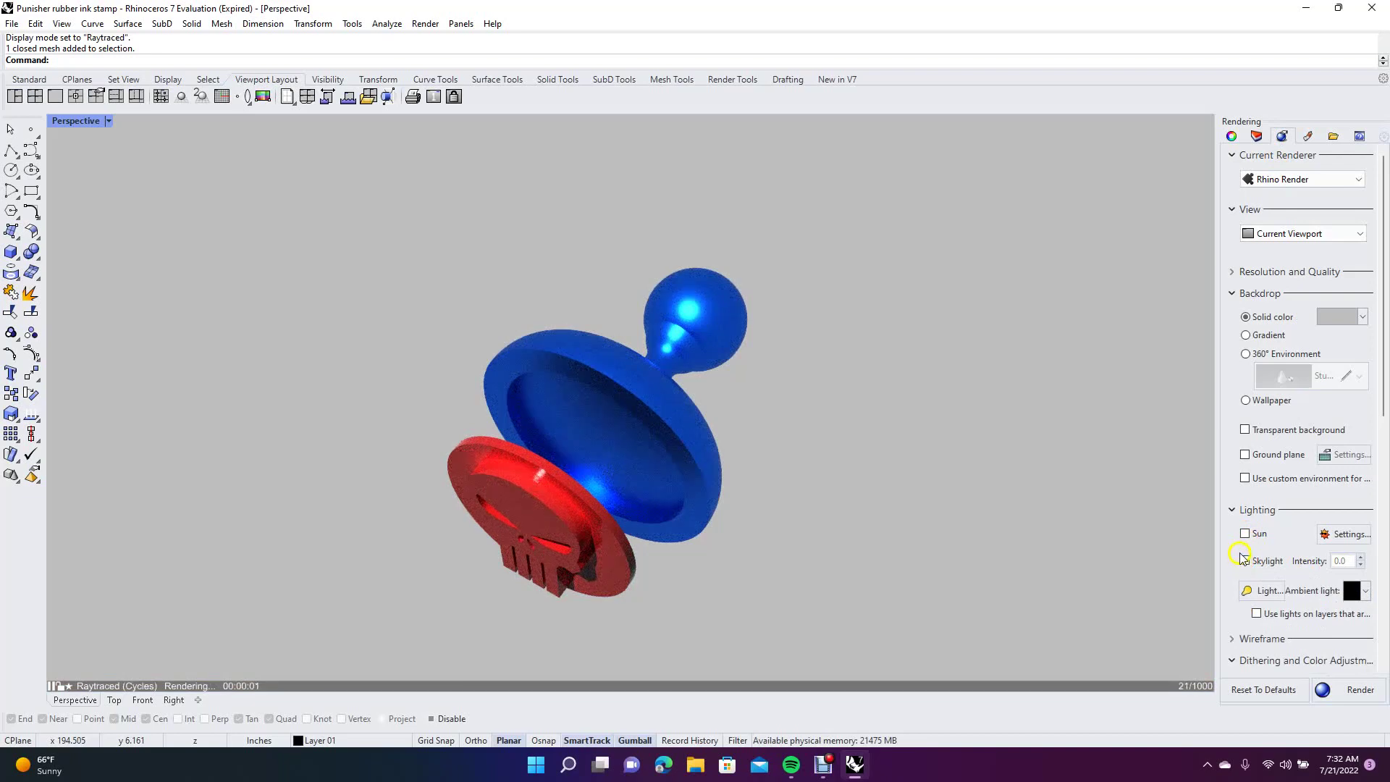
click(1244, 534)
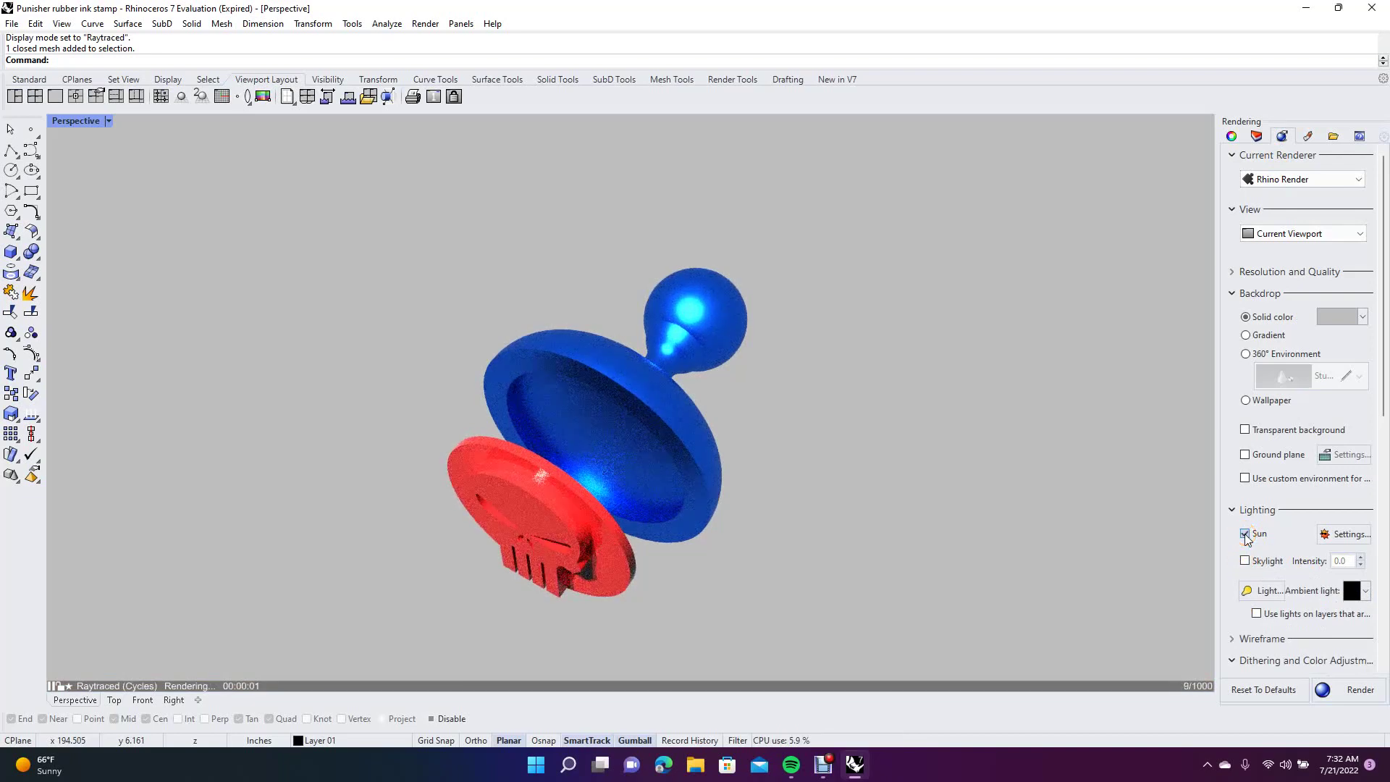
click(1244, 534)
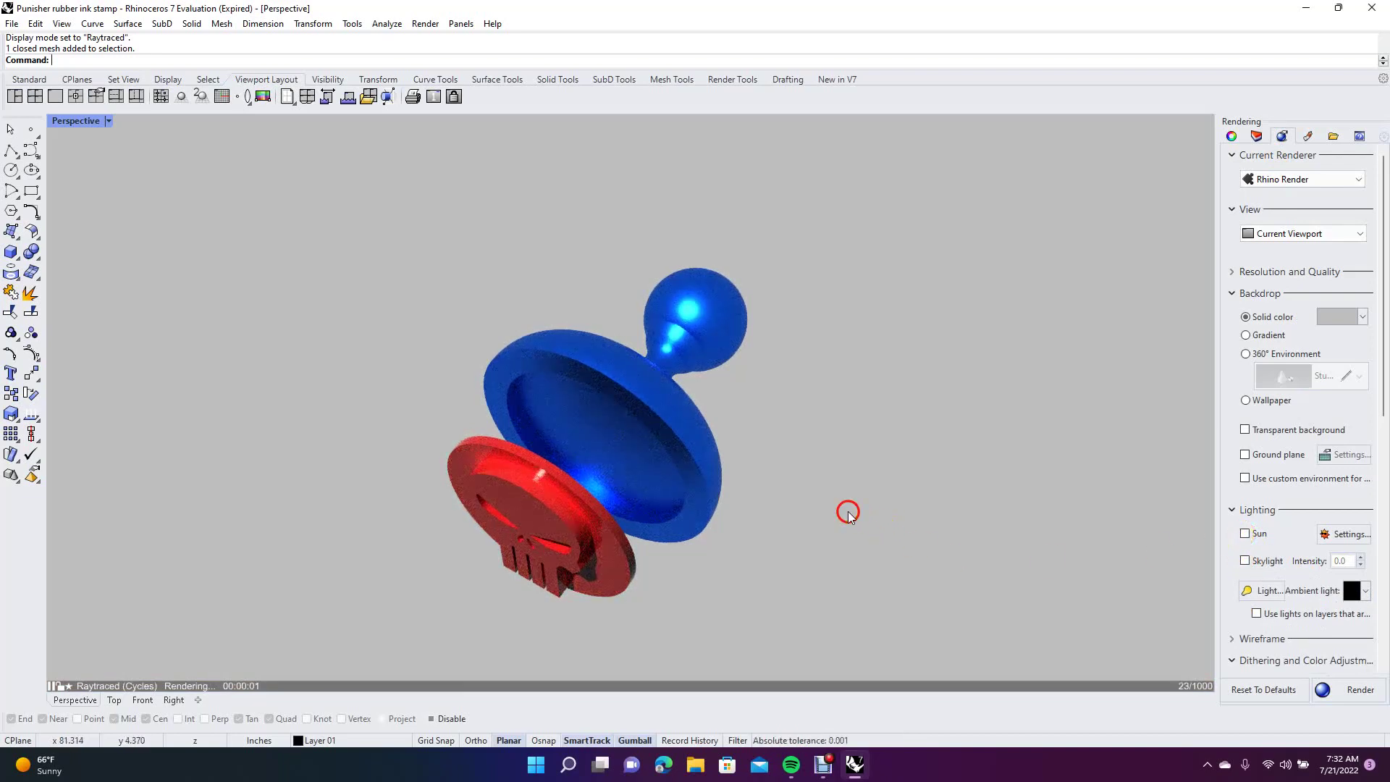
Orbit the Perspective view so the blue ball handle rises toward the upper right
right_drag(835, 270, 806, 273)
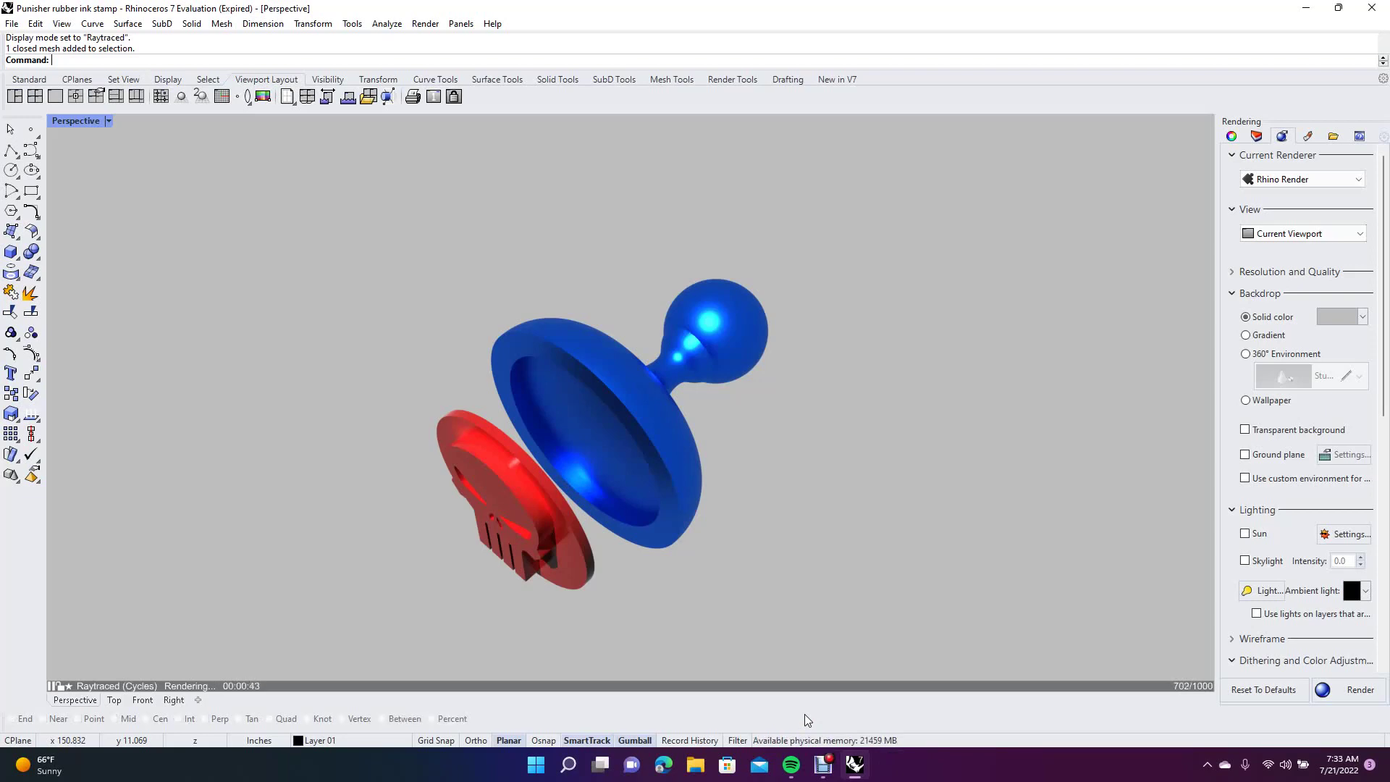
Snip the rendered stamp area of the viewport to the clipboard and launch a blank Paint window
key(super+shift+s)
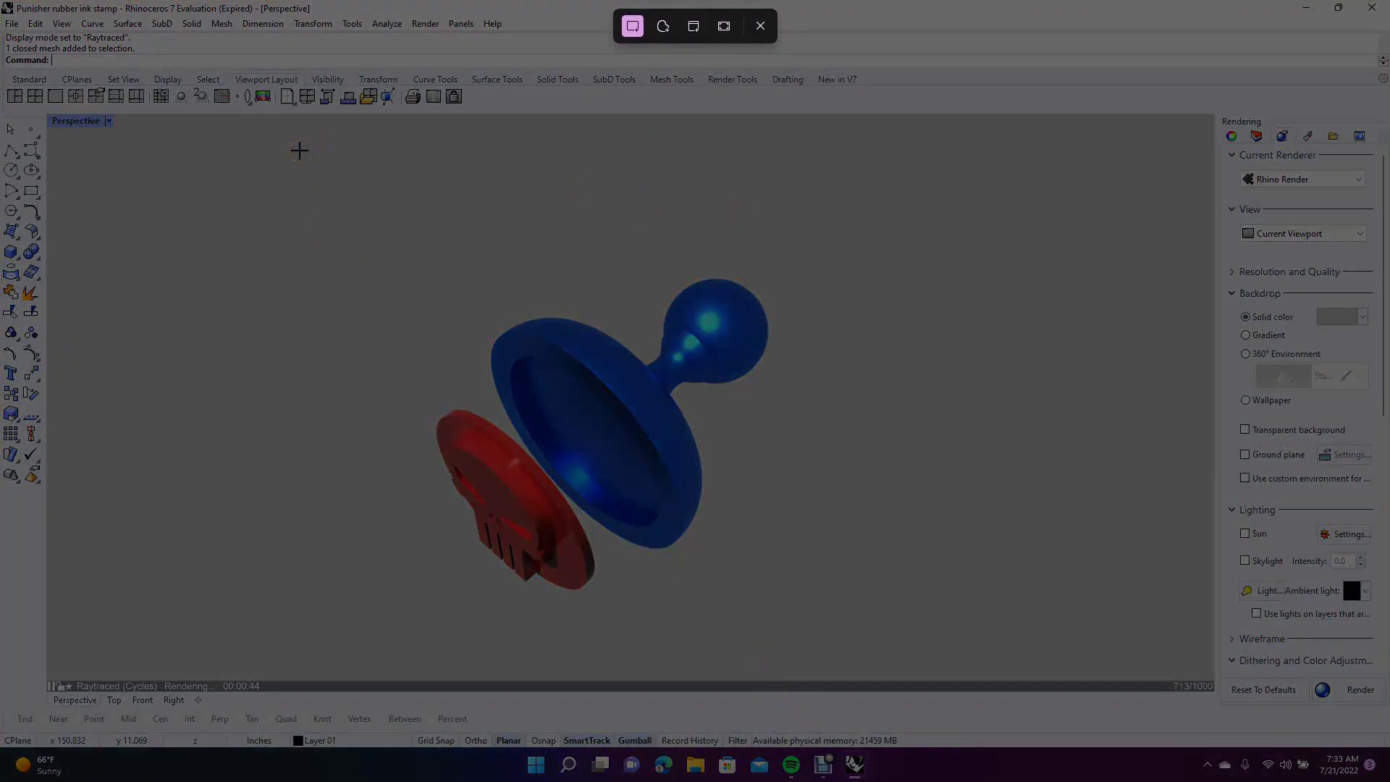
drag(299, 150, 899, 655)
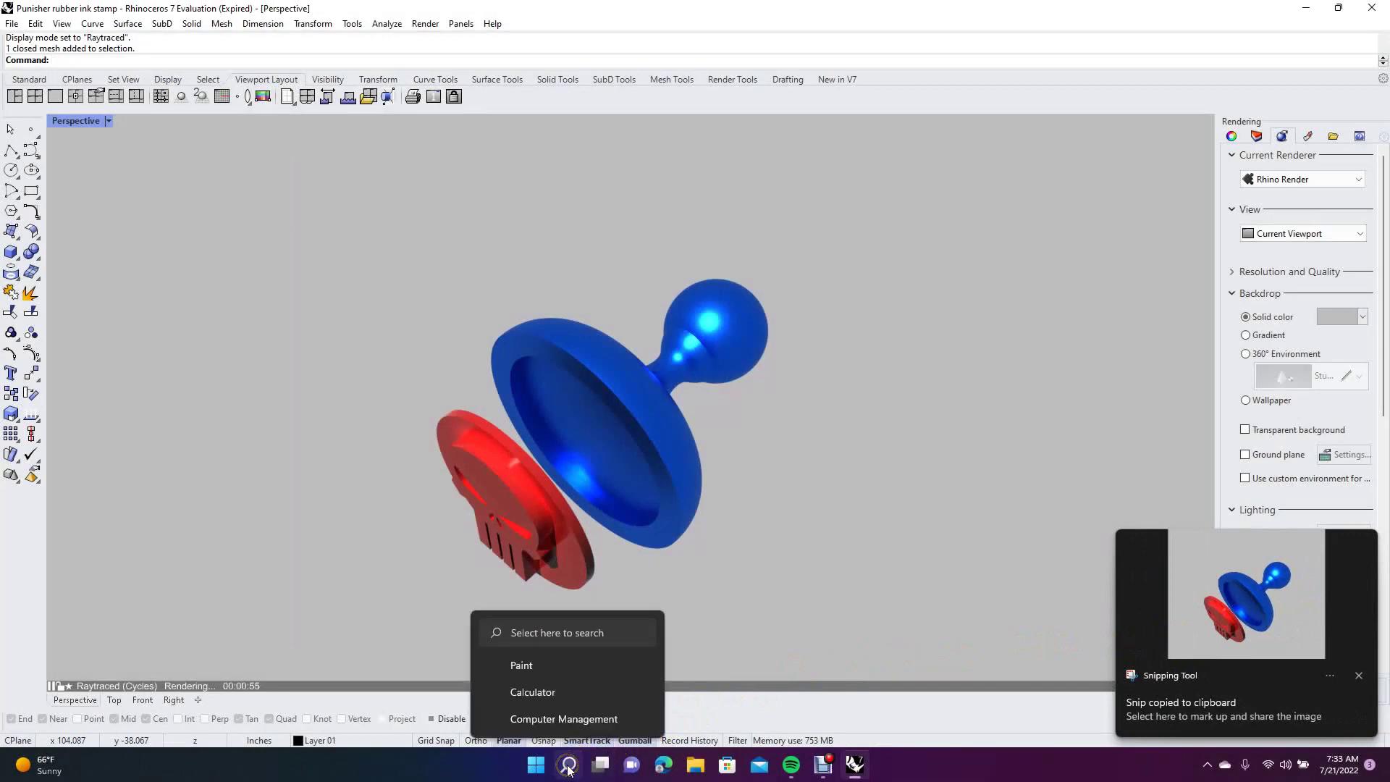
click(569, 765)
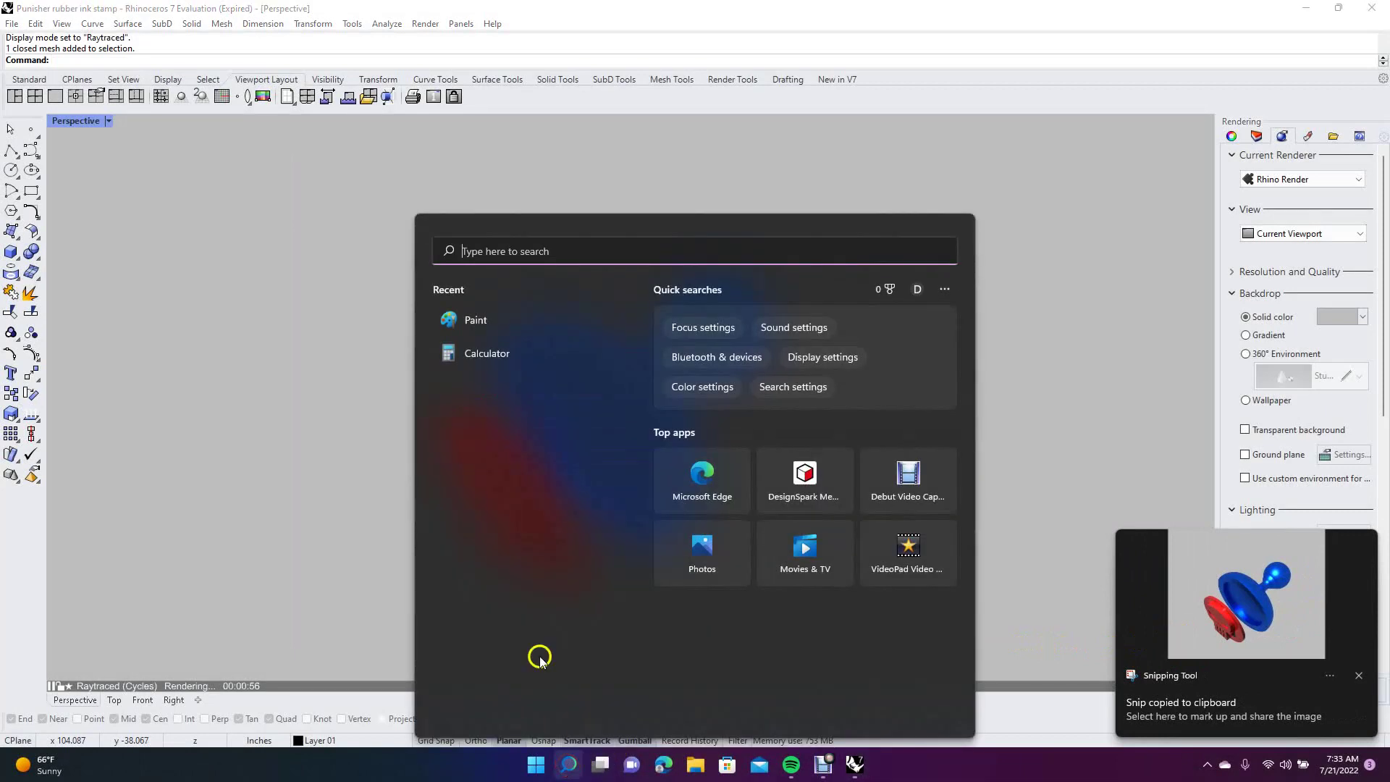
click(487, 321)
Paste the stamp snip into Paint and crop the canvas to it
click(487, 372)
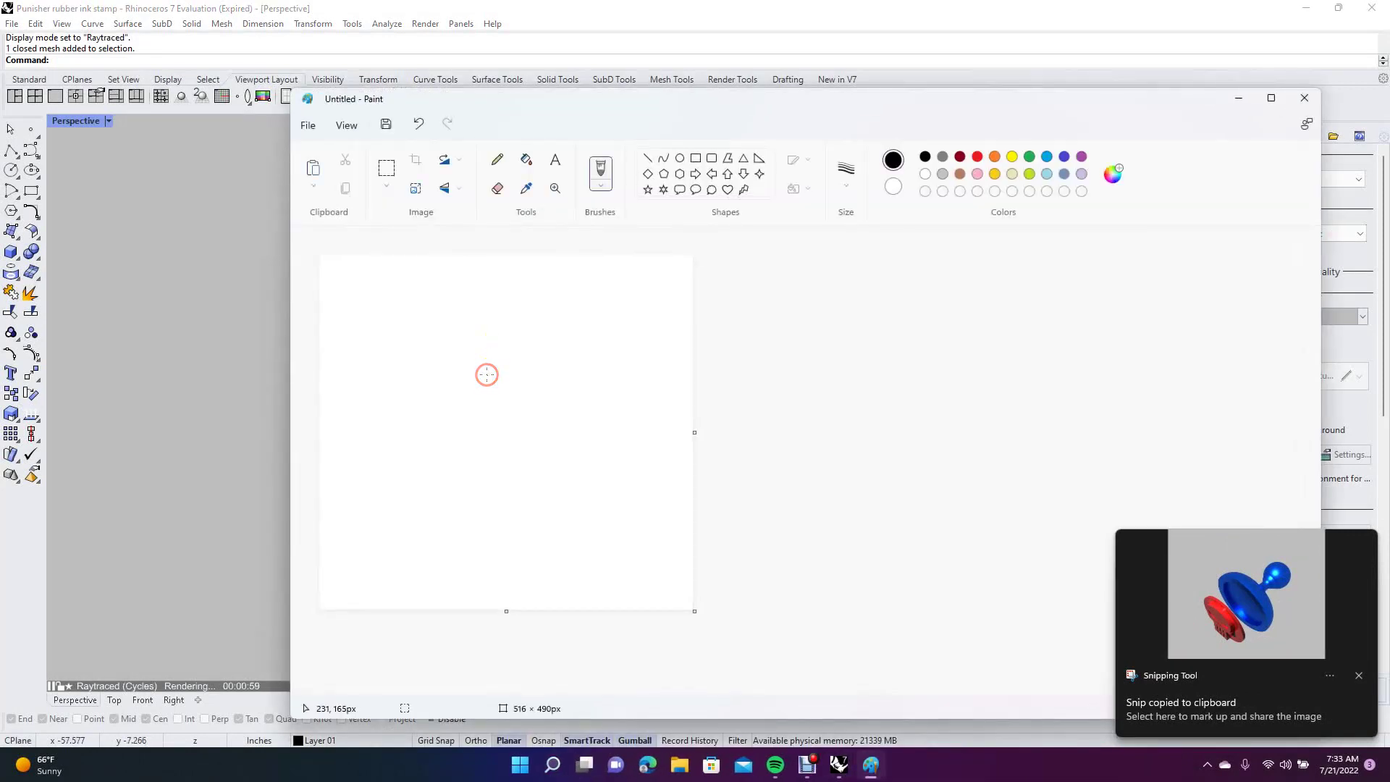
key(ctrl+v)
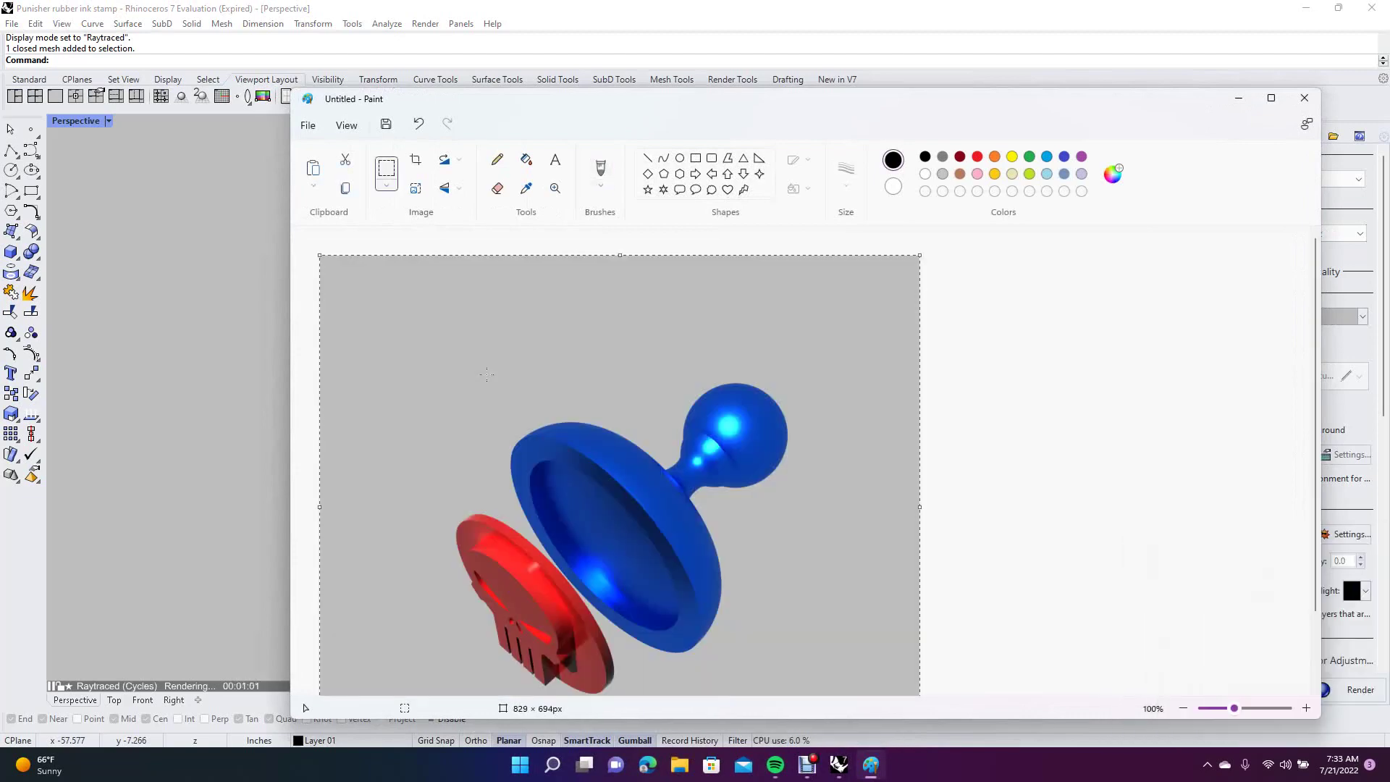
click(417, 162)
Save the image as the JPEG picture 'Stamp' and close Paint
click(308, 127)
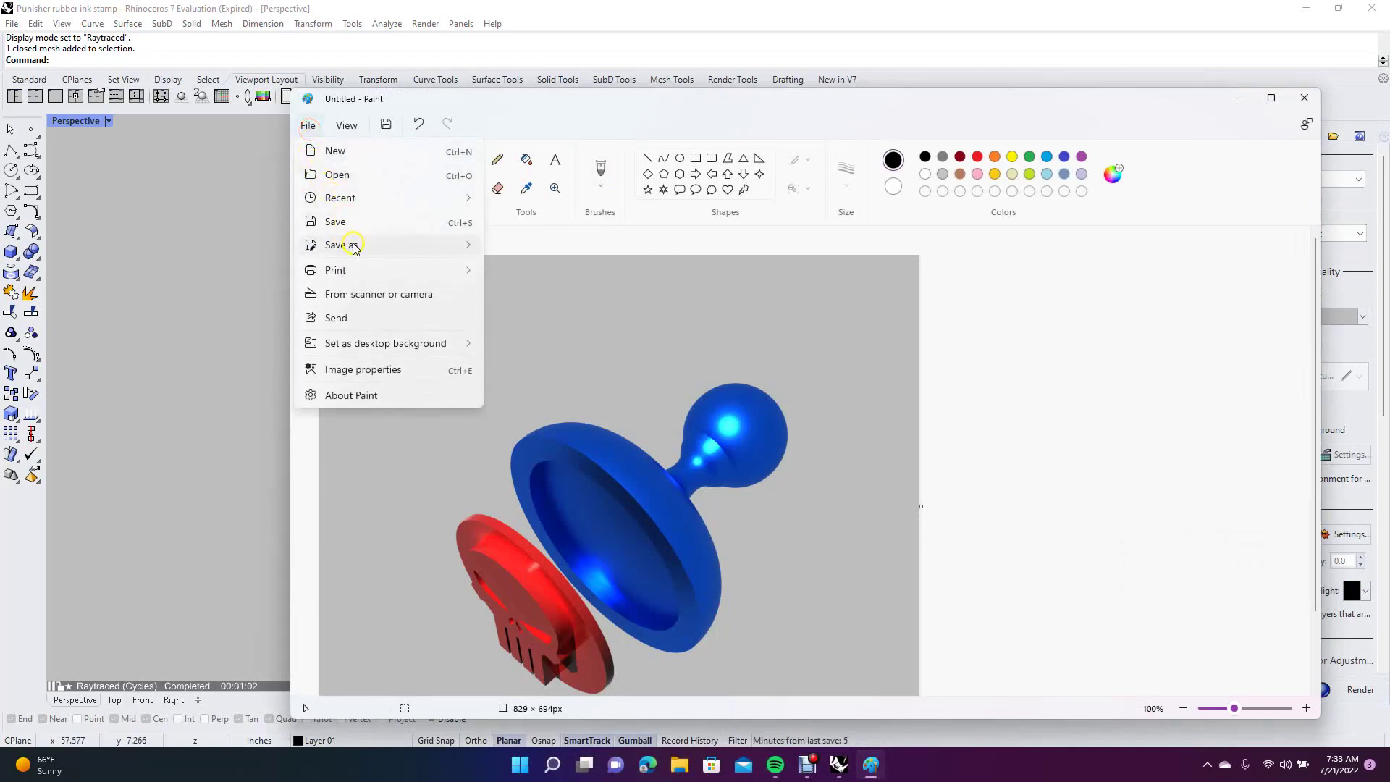
mouse_move(355, 247)
click(492, 269)
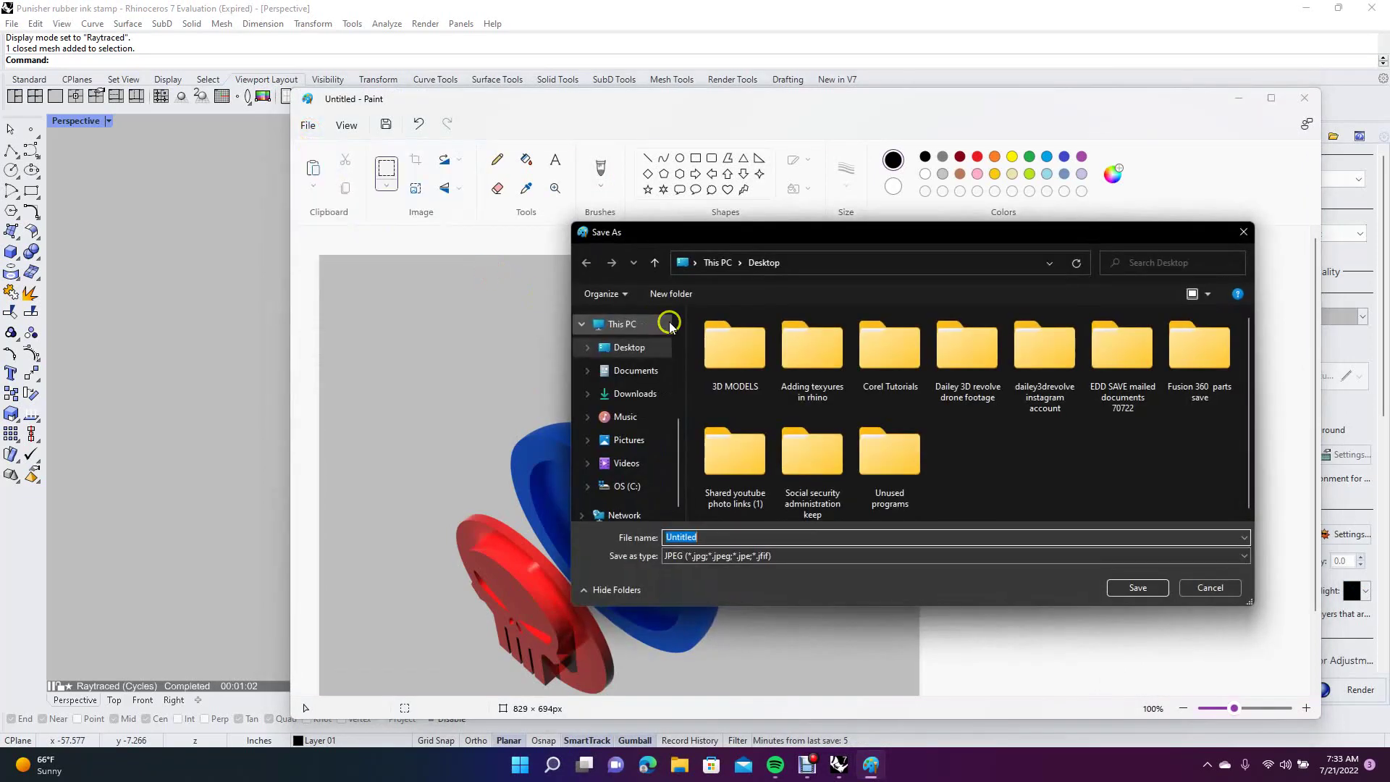
text(S)
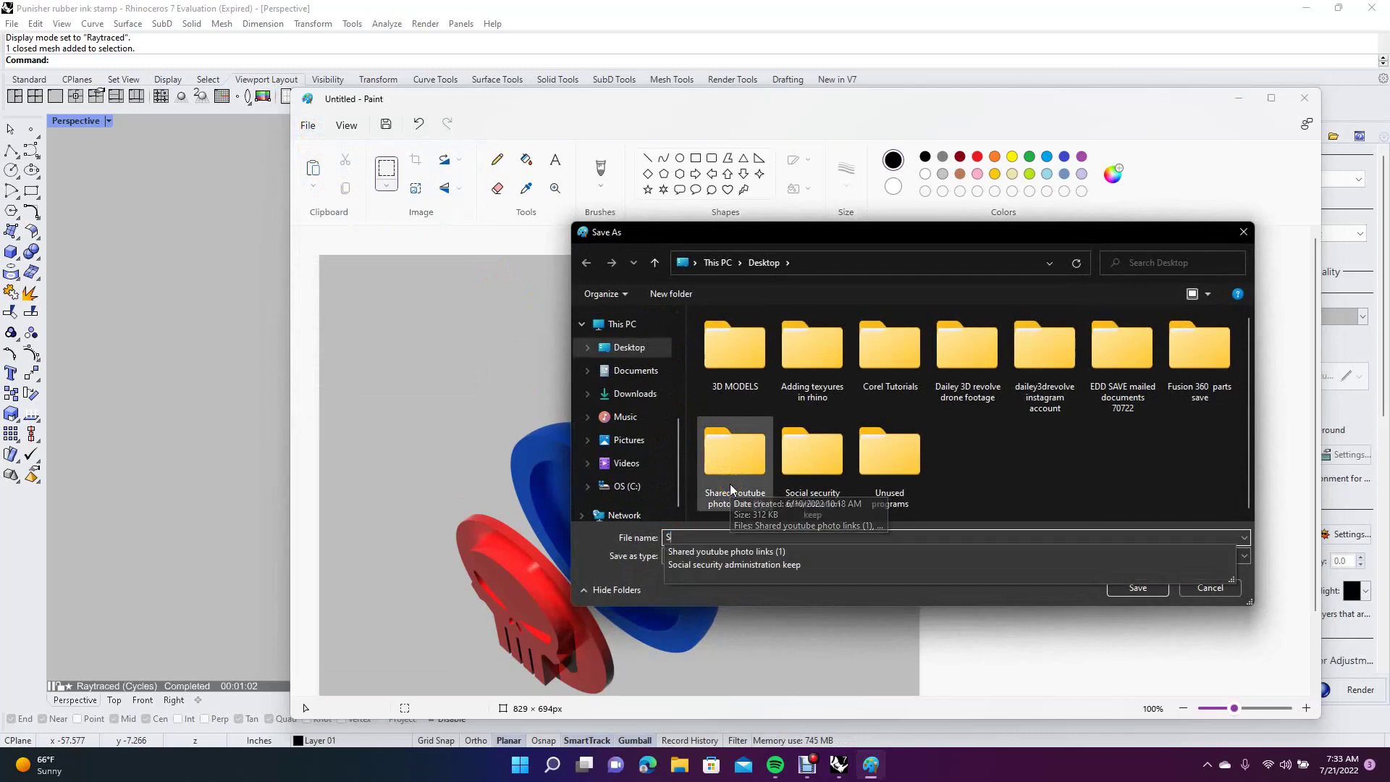
text(tamp)
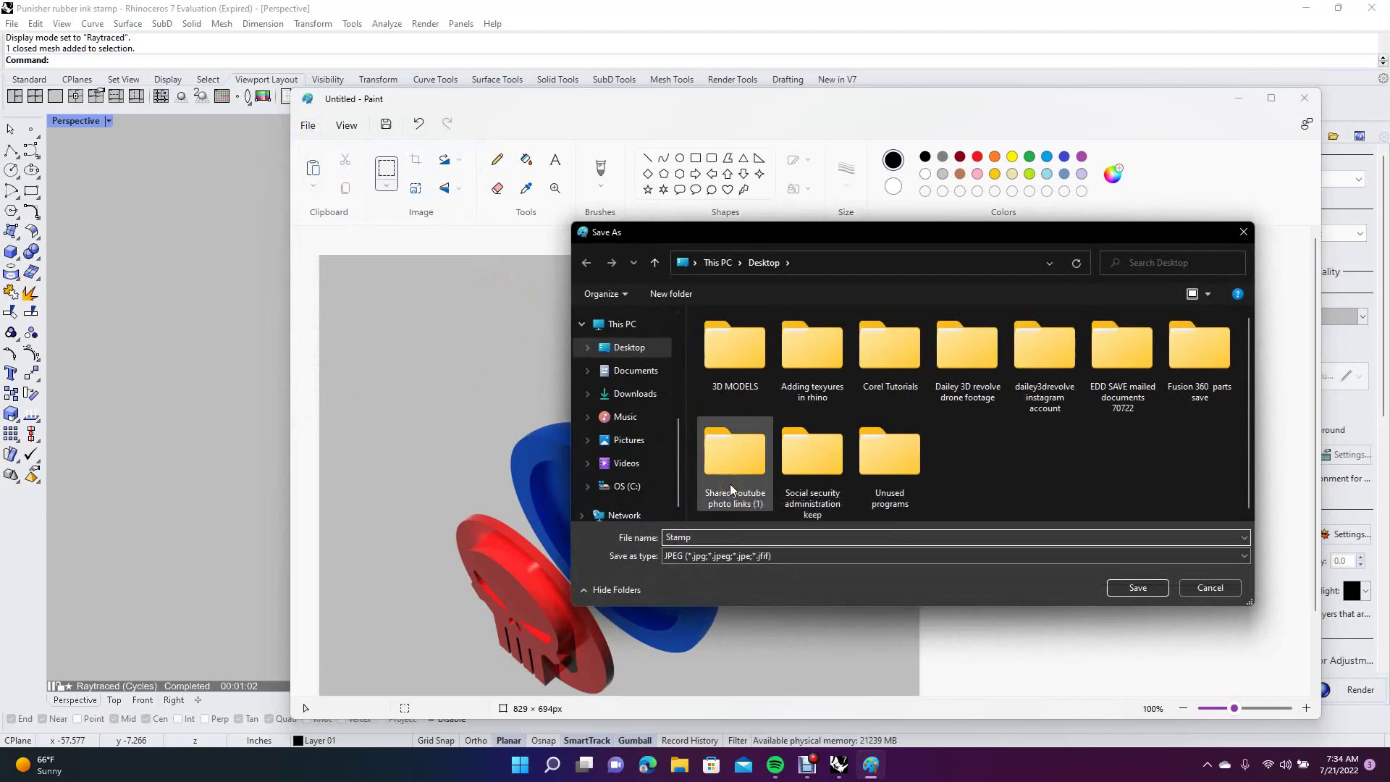
click(1148, 588)
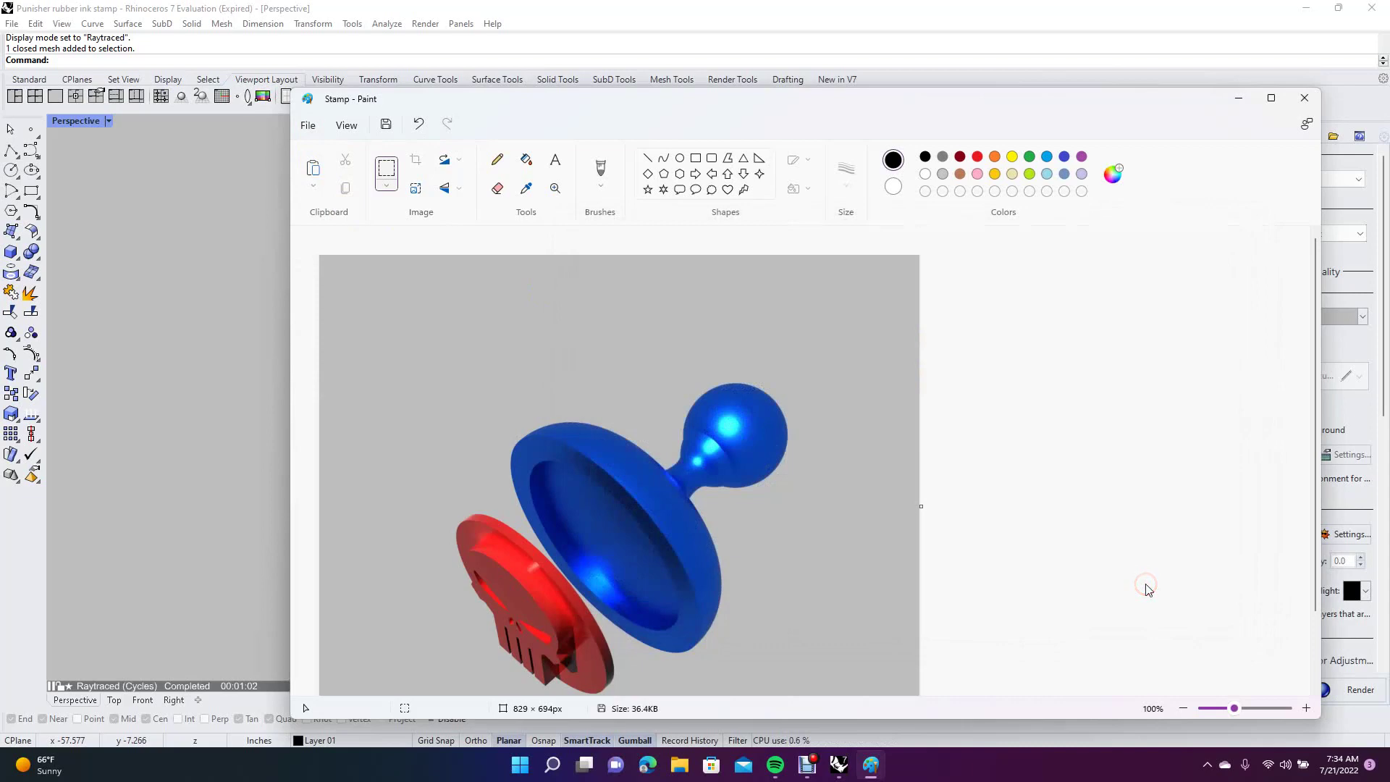
click(1304, 103)
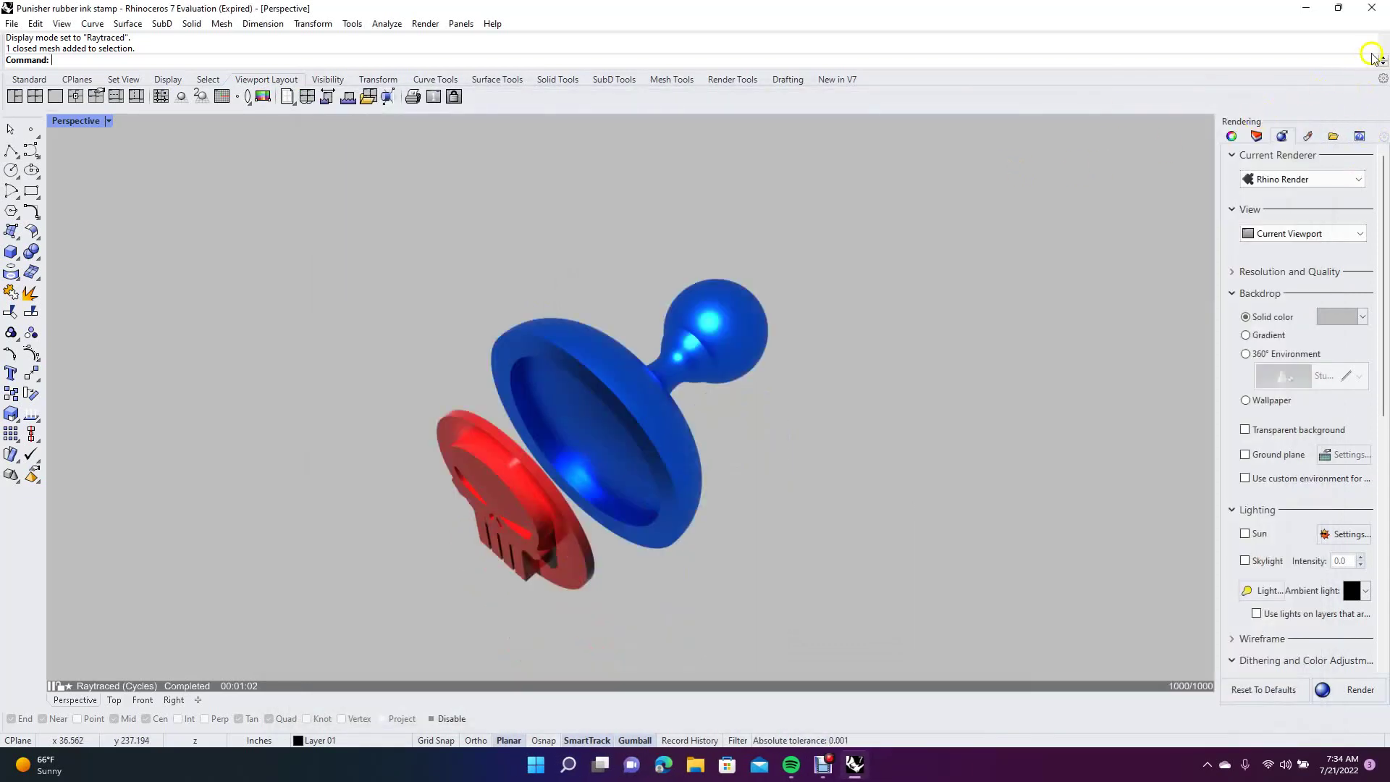
Exit Rhino without saving the stamp model and decline the available update
click(1364, 10)
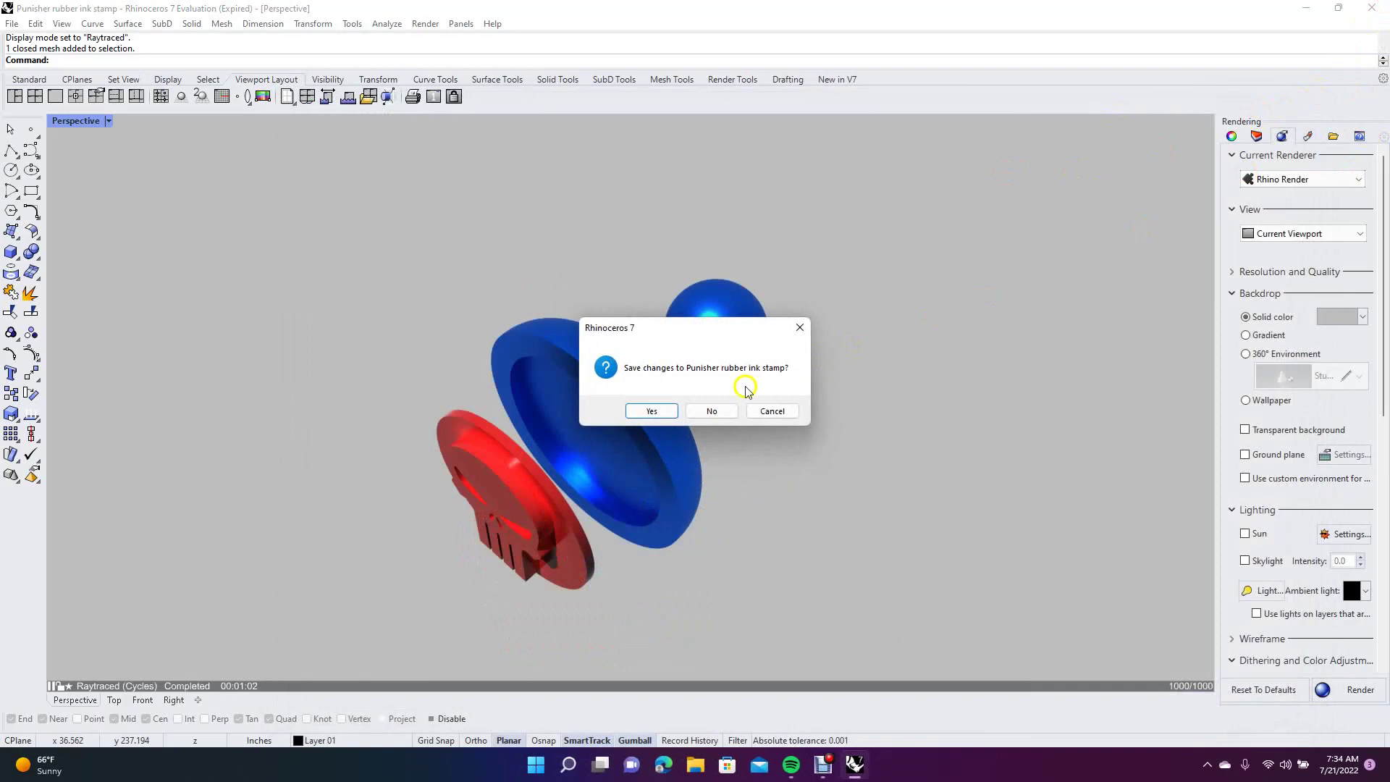
click(712, 411)
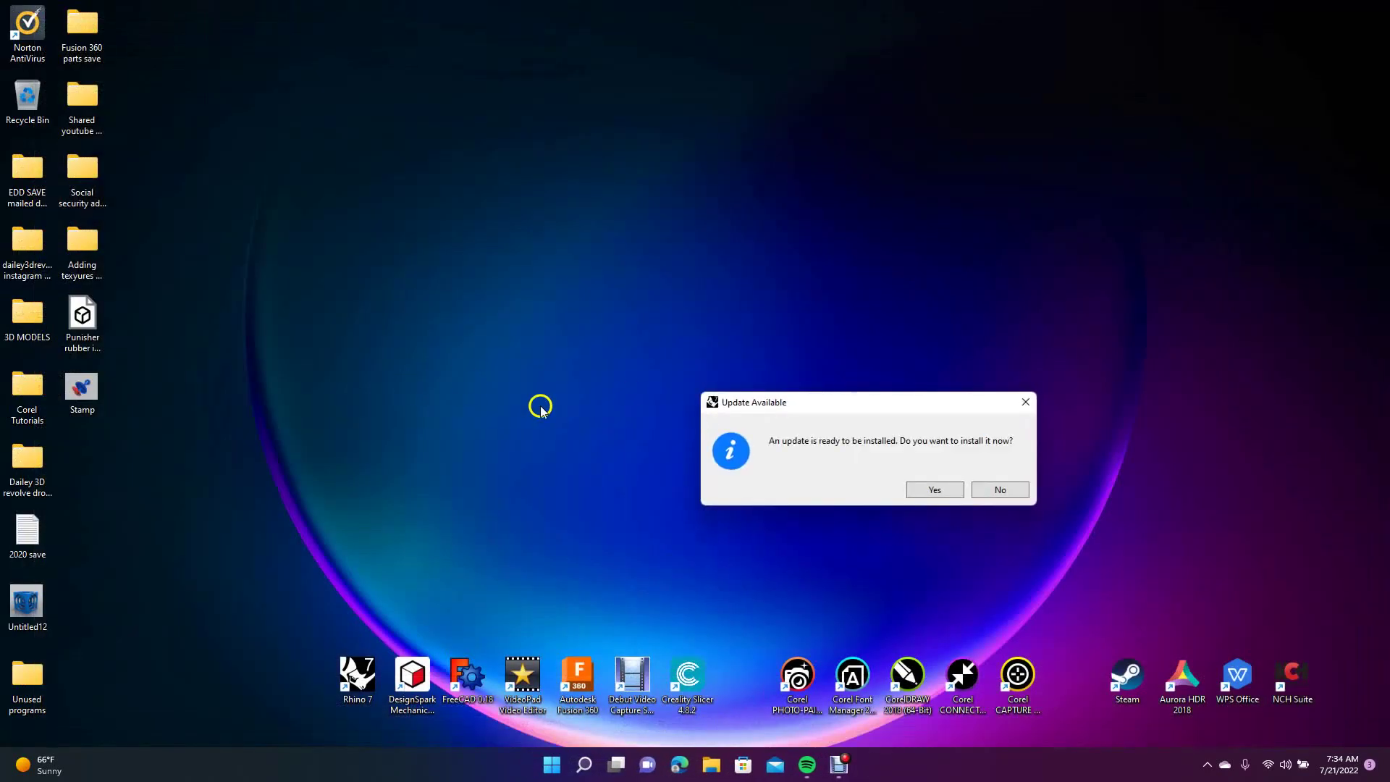
click(1006, 490)
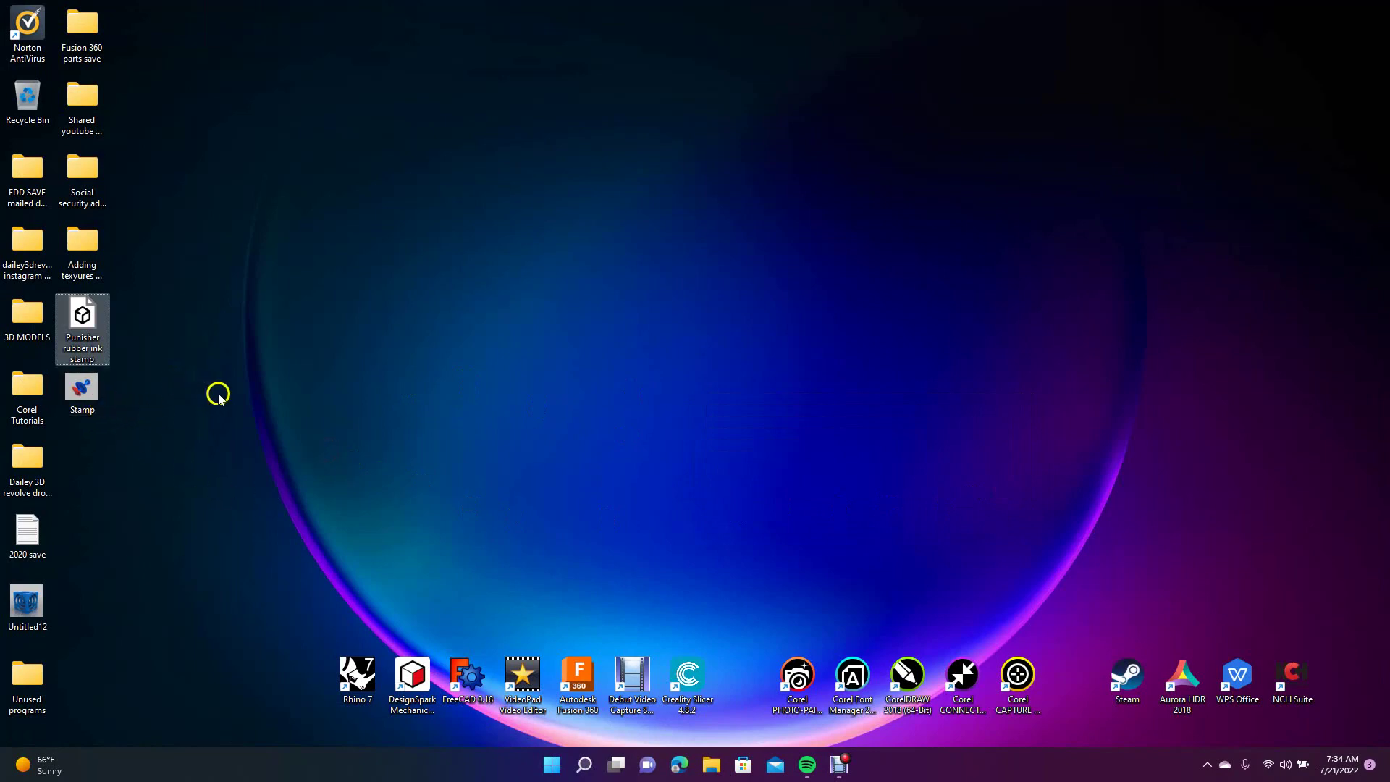
click(83, 392)
double_click(83, 392)
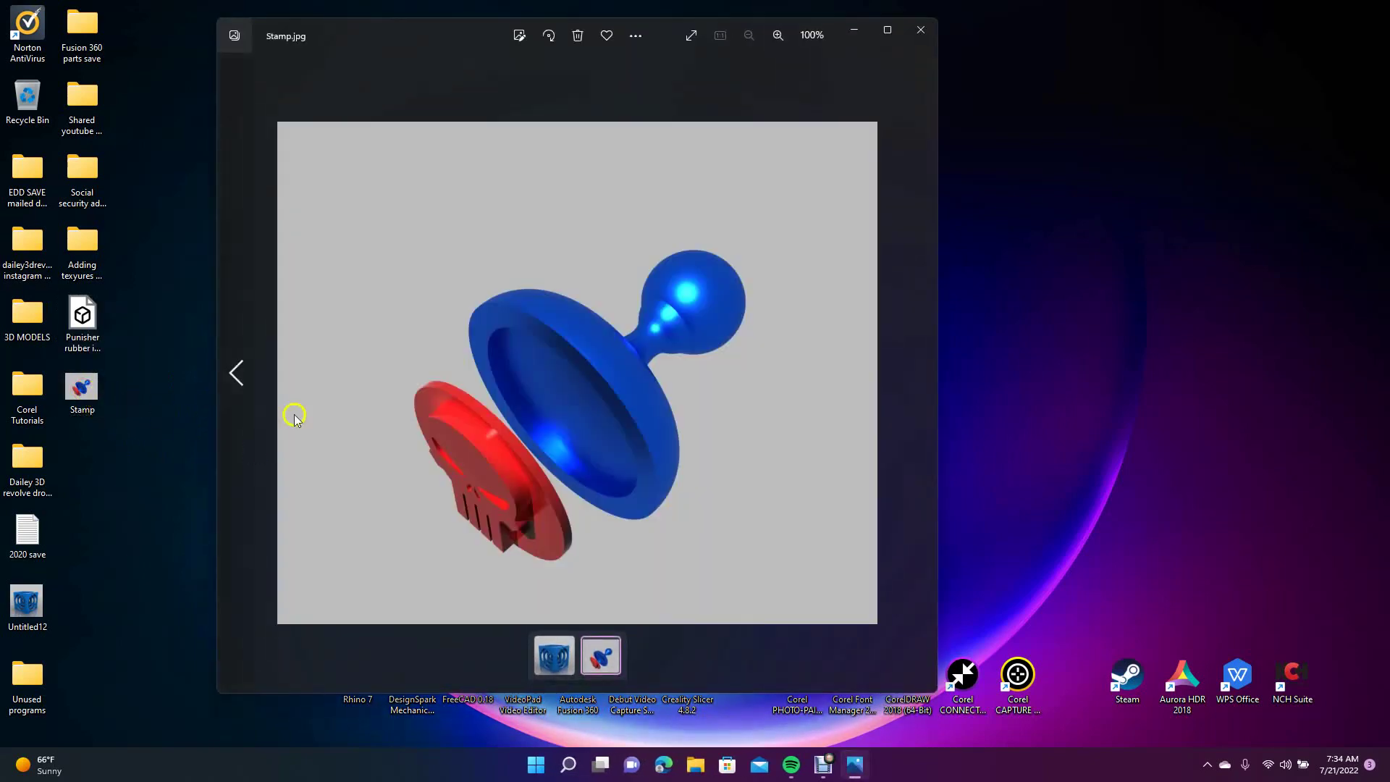
click(920, 29)
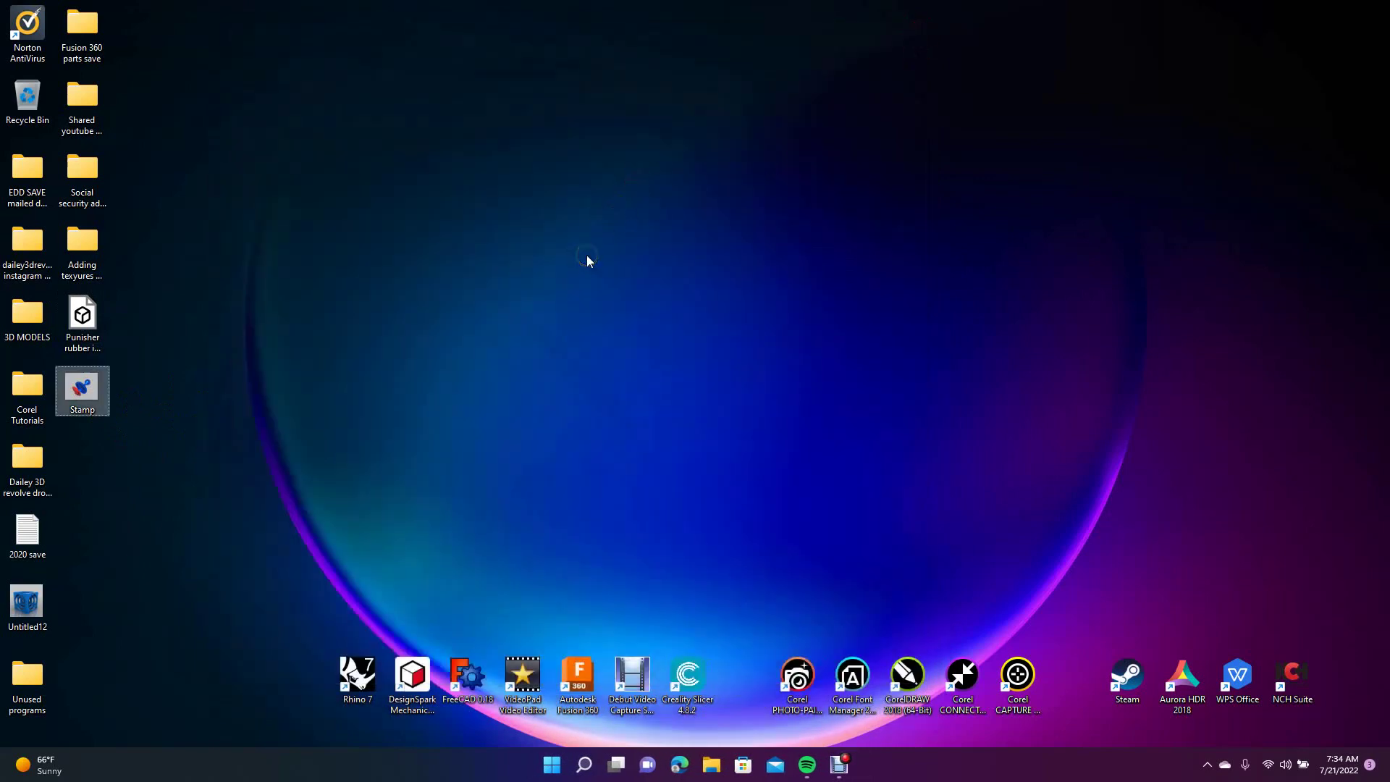